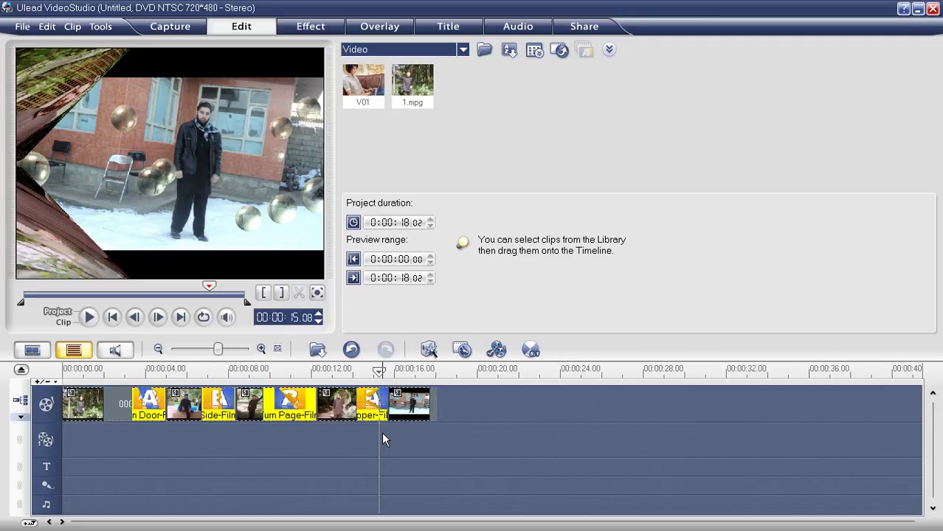
Start a new project and insert the Gul Panra video from the Desktop into the timeline's video track.
key("ctrl+n")
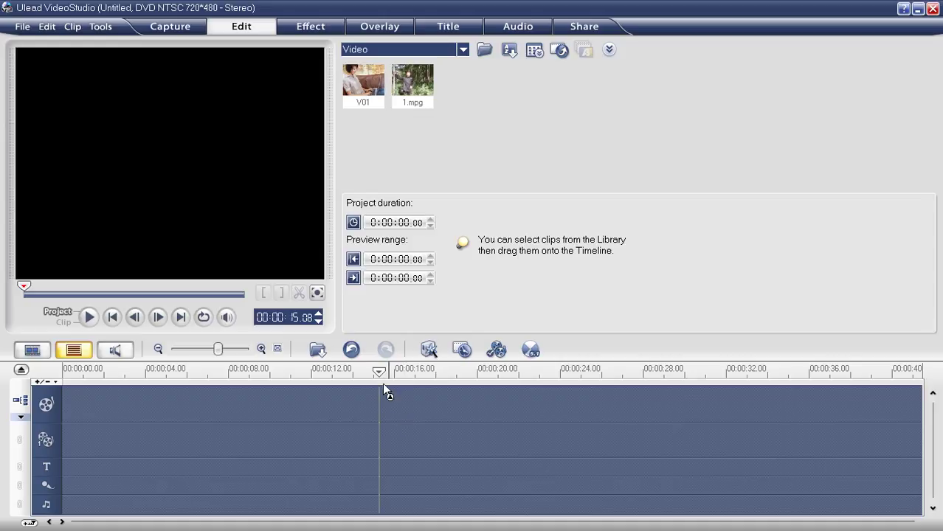
left_click(315, 353)
left_click(334, 369)
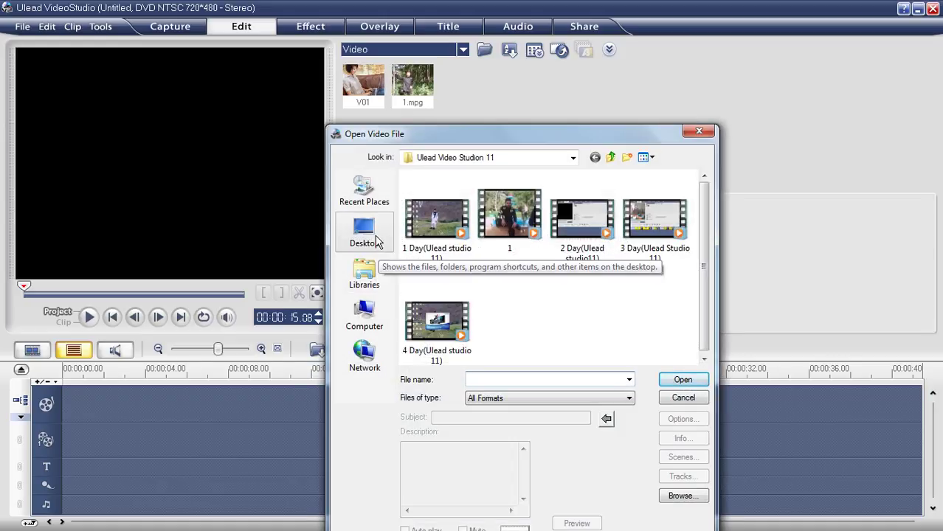
left_click(366, 233)
scroll(707, 307, "down", 5)
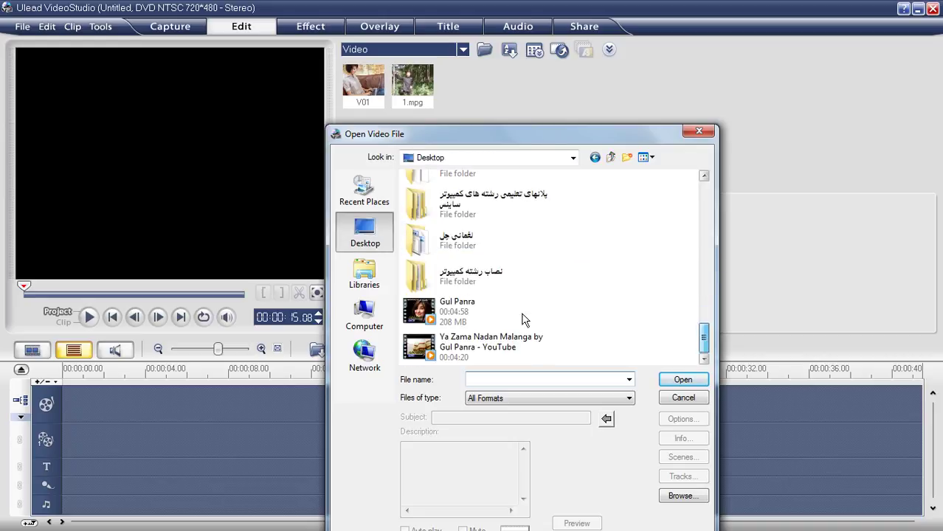
double_click(477, 318)
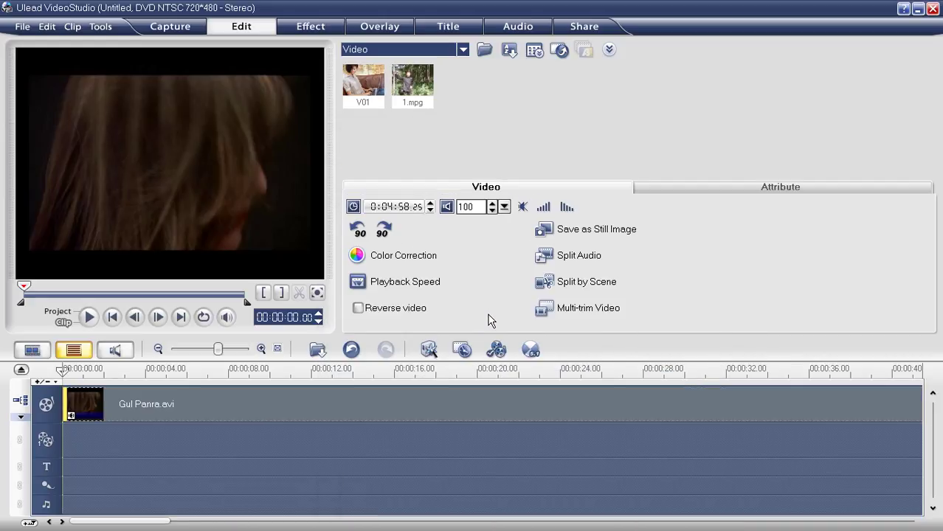
Preview the opening of the clip and replay it from the start in Audio View to check its sound levels.
left_click(89, 318)
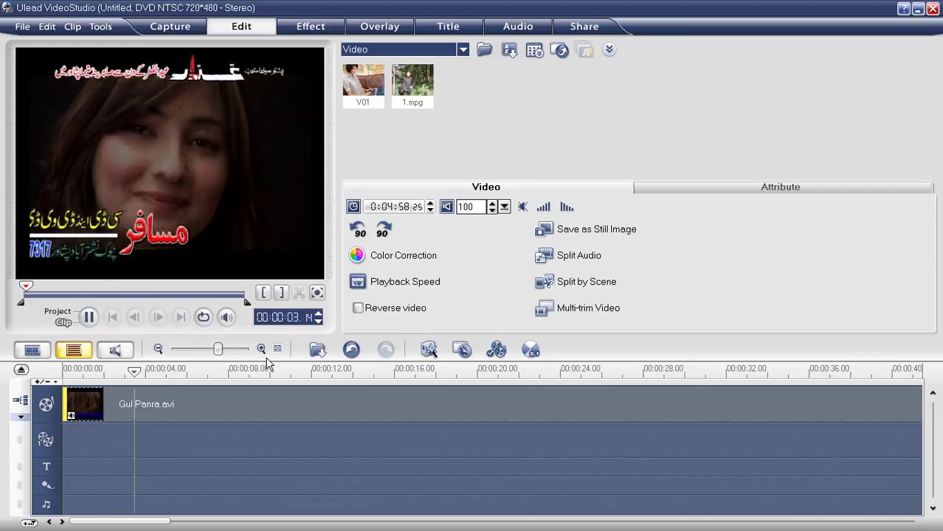
key("space")
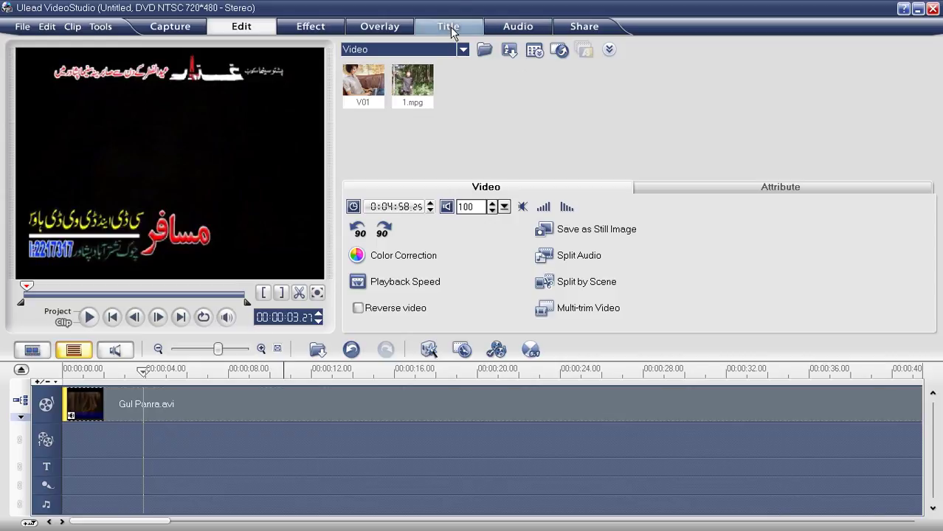
left_click(516, 25)
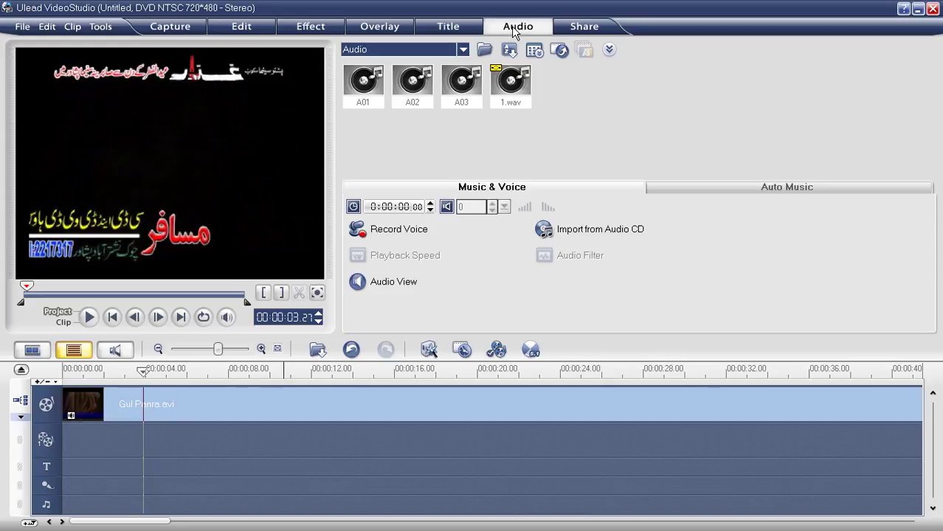
left_click(381, 287)
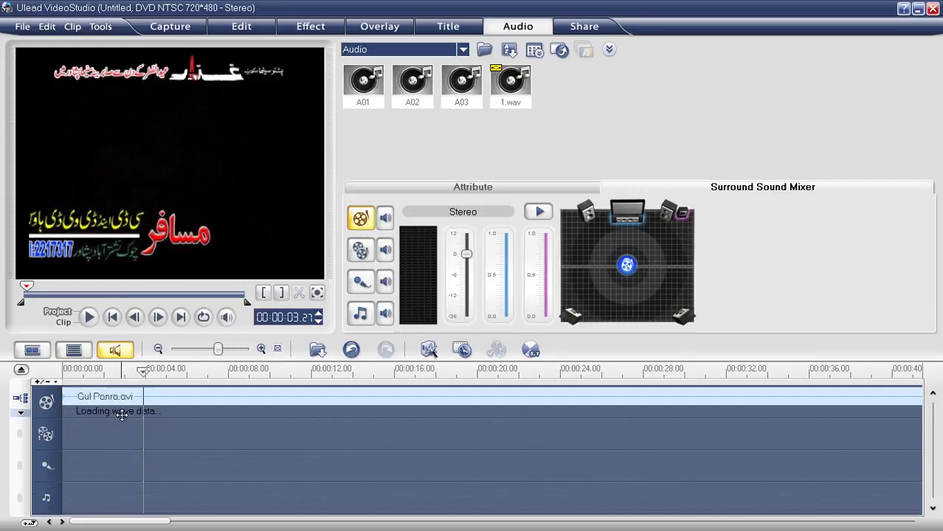
left_click_drag(143, 371, 58, 372)
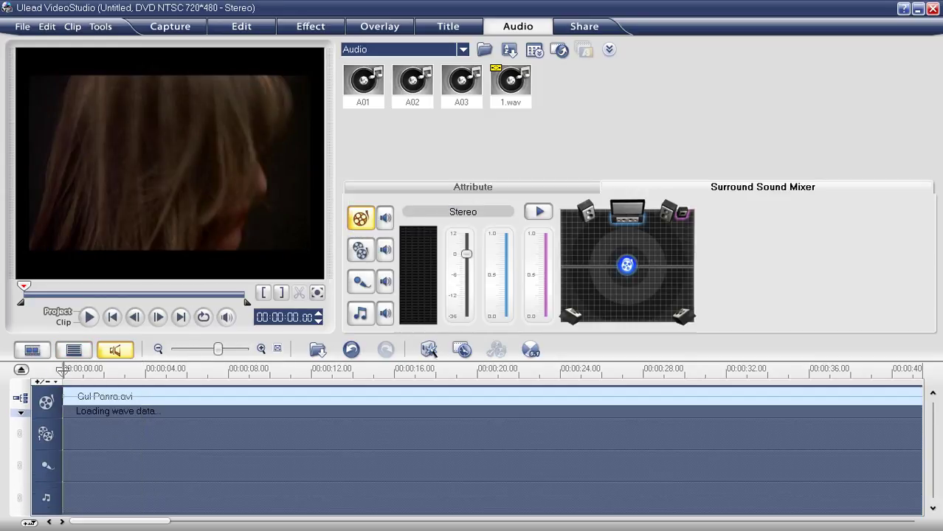
key("space")
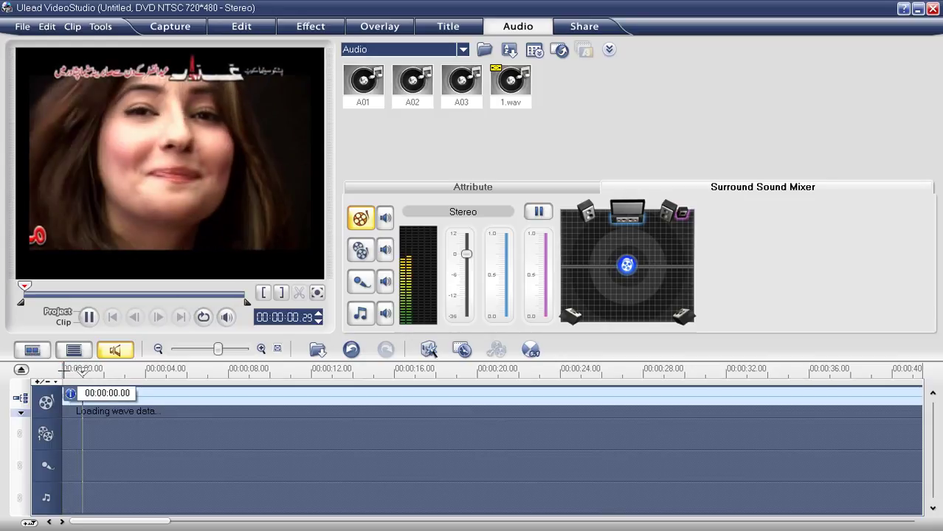
key("space")
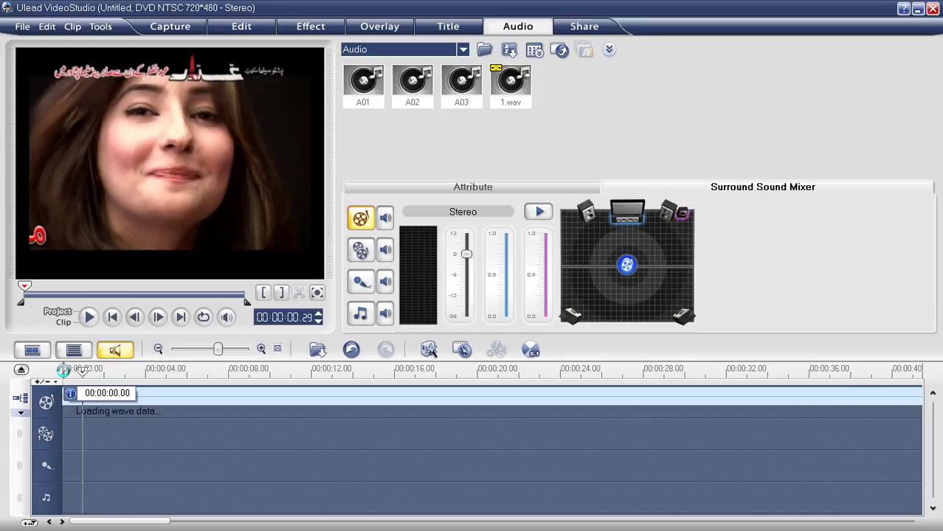
key("space")
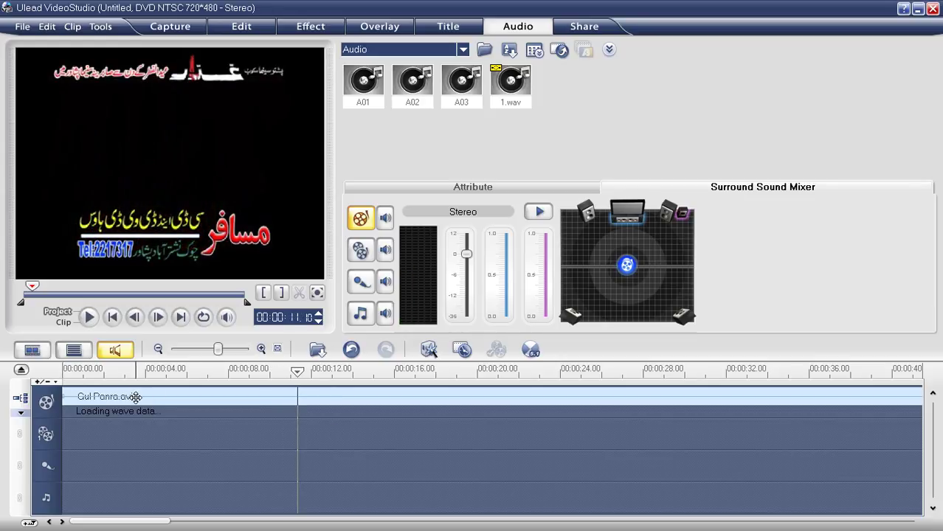
Look at the audio Attribute options and return to the timeline view with the Gul Panra clip selected.
left_click(422, 191)
left_click(334, 451)
left_click(104, 430)
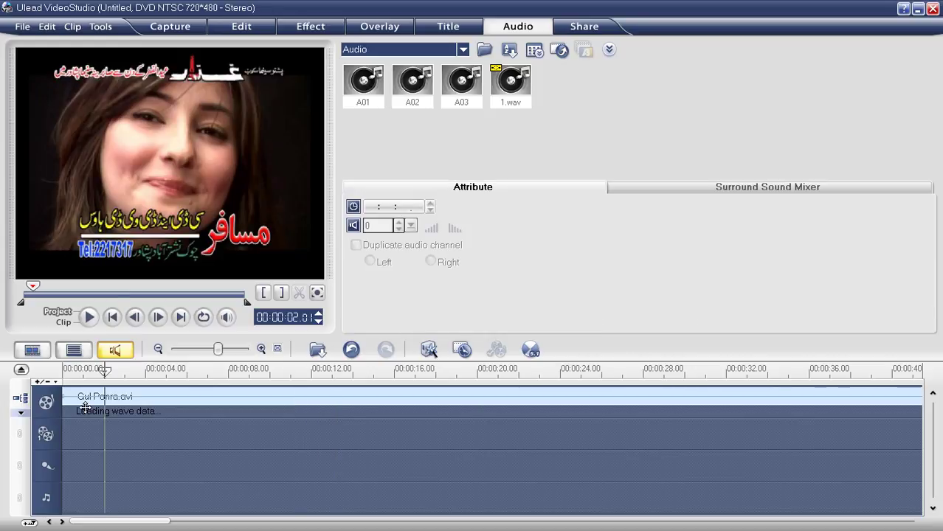
left_click(73, 350)
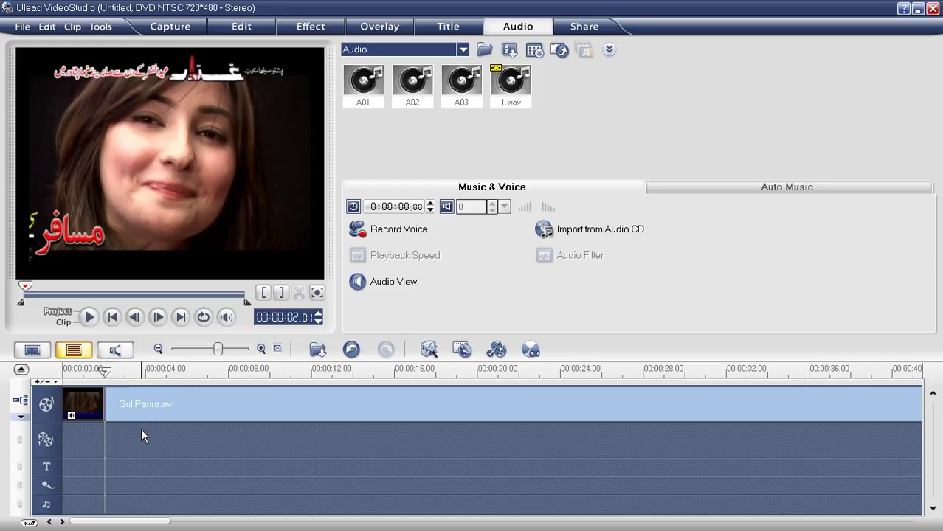
left_click(138, 406)
left_click(119, 353)
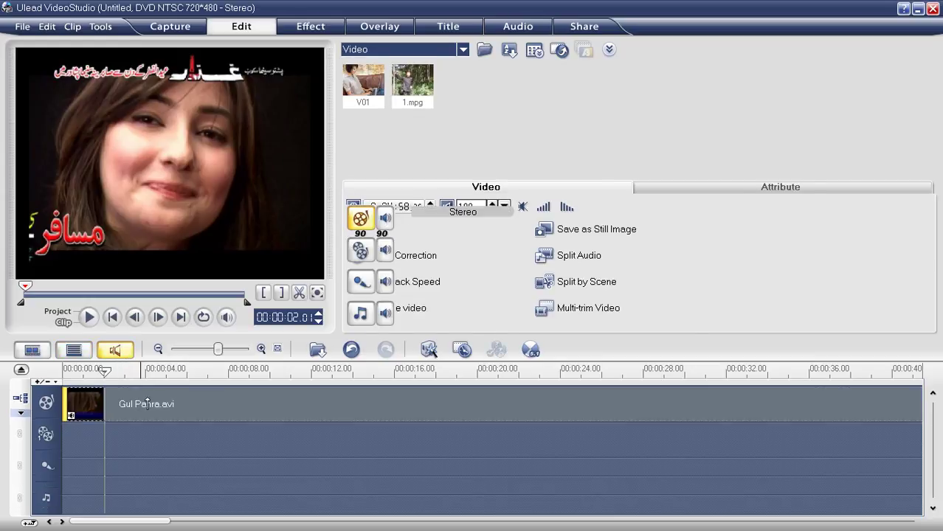
left_click(78, 352)
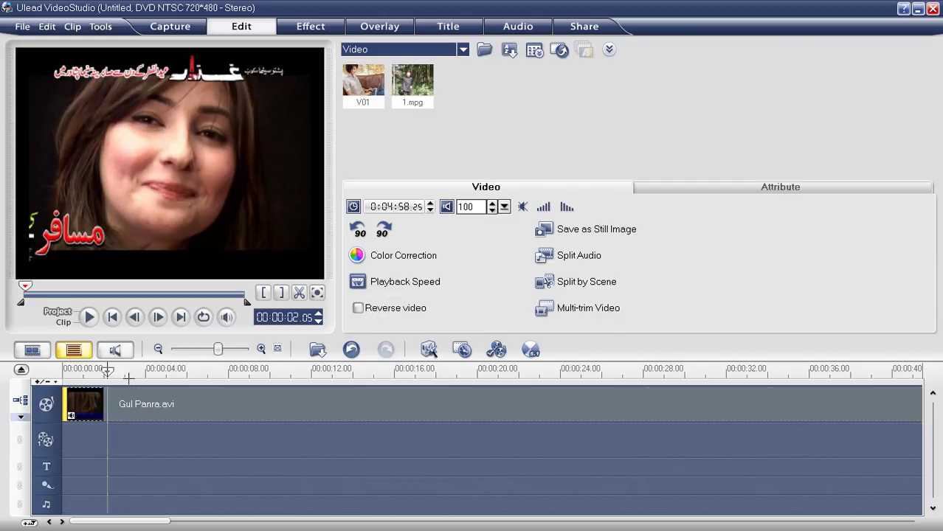
Split the Gul Panra clip at 0:00:14.03 and delete the part before the cut.
left_click_drag(108, 371, 354, 371)
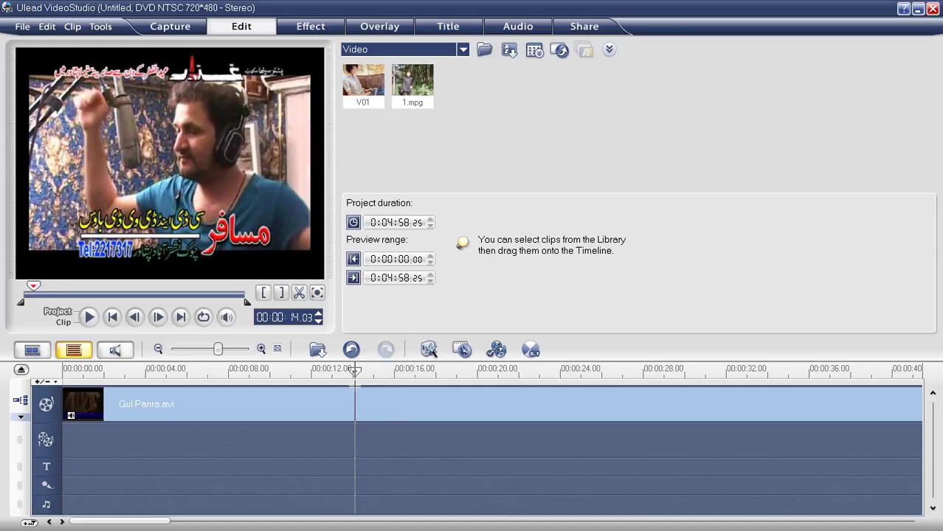
left_click(299, 294)
left_click(291, 401)
key("Delete")
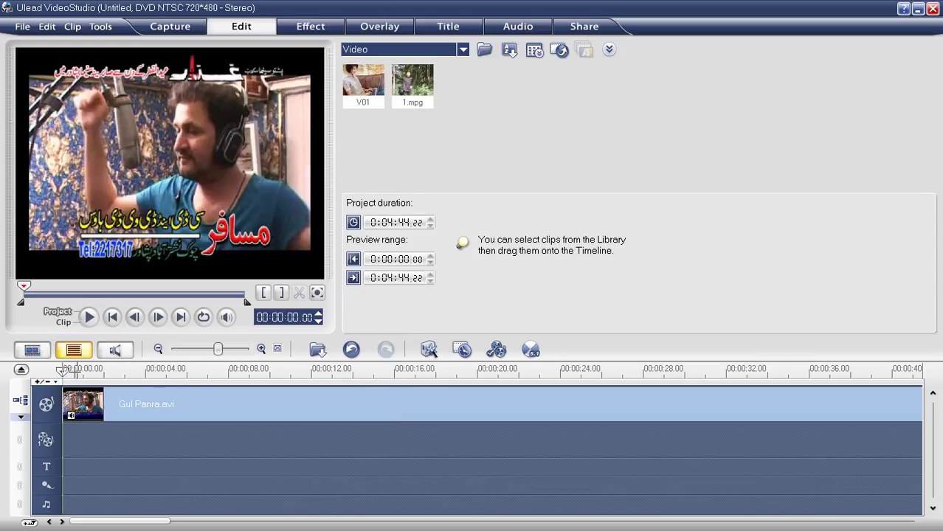
Cut the remaining clip at 0:00:04.18, remove the part before the cut and preview the result.
left_click_drag(65, 372, 158, 373)
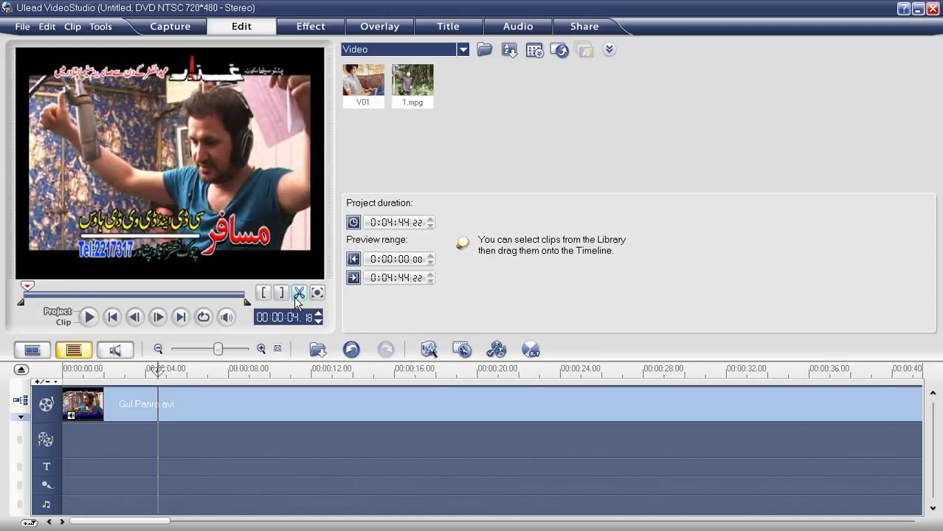
left_click(298, 293)
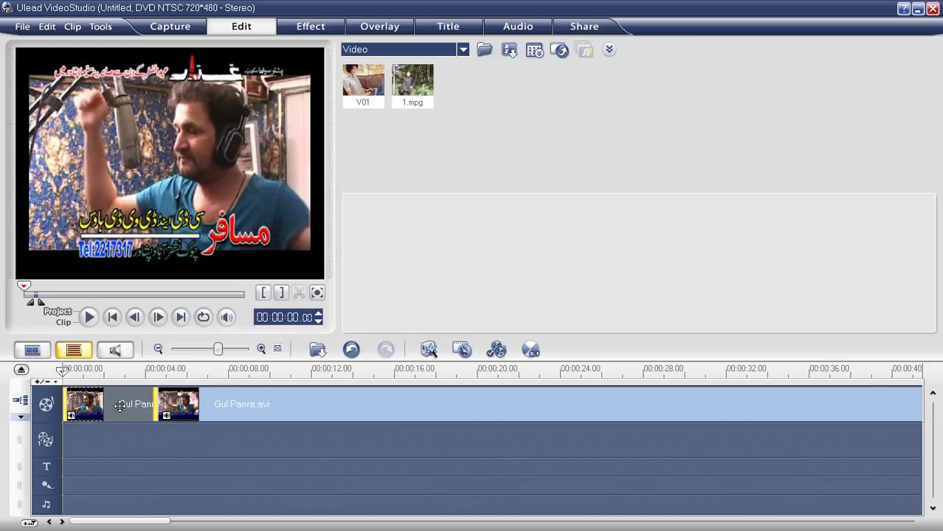
left_click(88, 316)
left_click(90, 317)
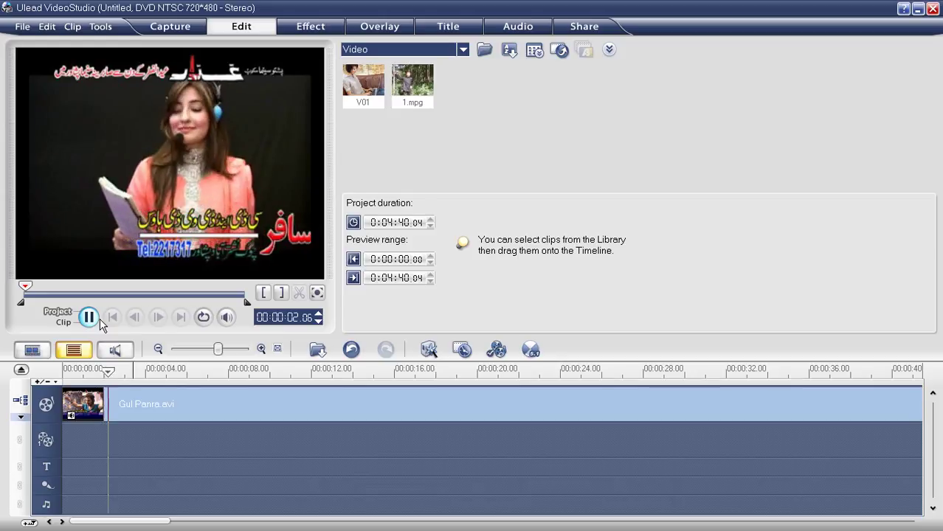
left_click(99, 318)
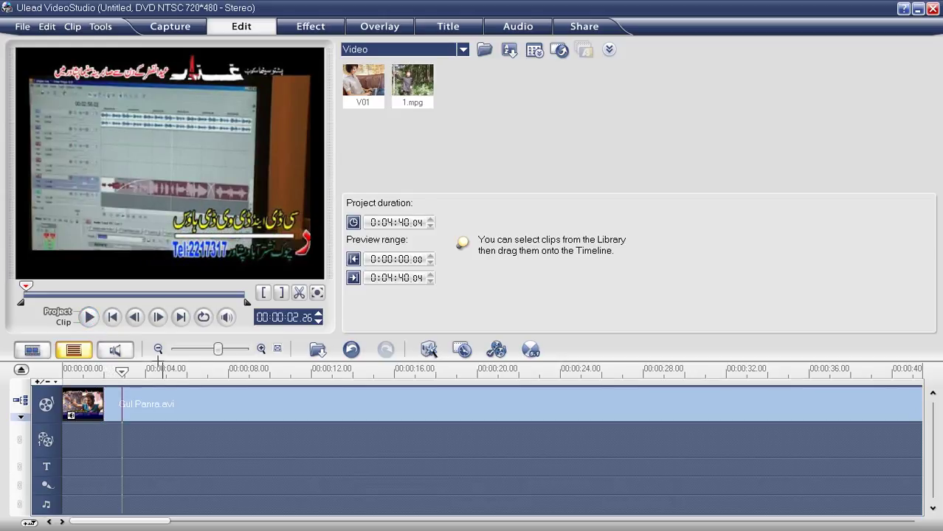
Show the clip's volume line in the audio view and raise the level to +12.0 near the clip's start.
left_click(117, 349)
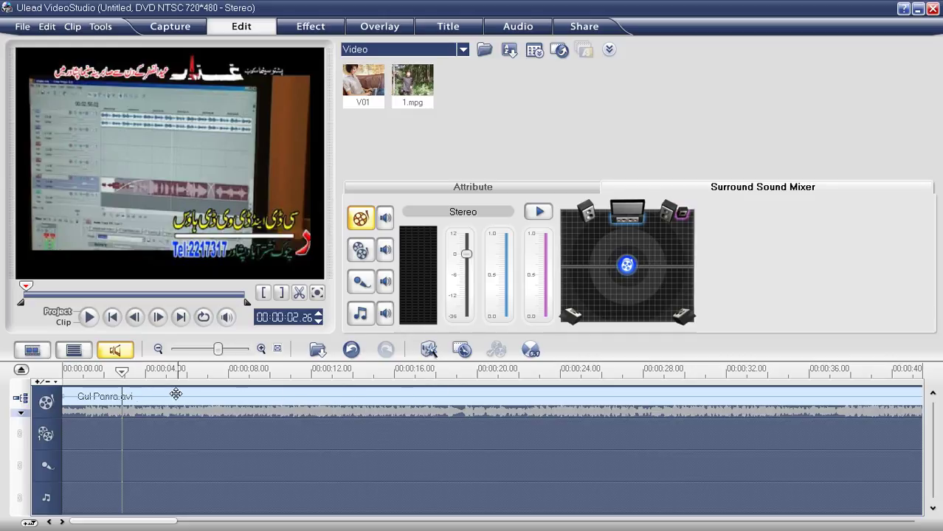
left_click(67, 397)
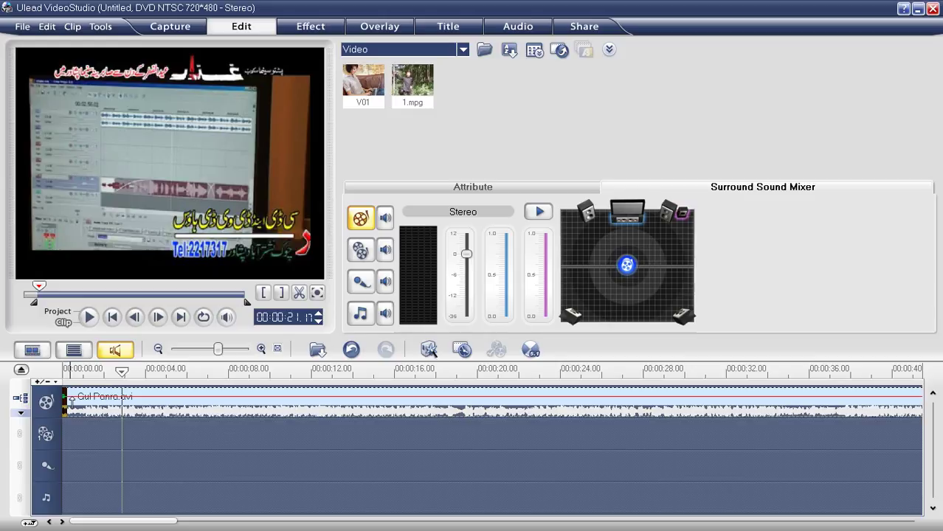
left_click_drag(73, 398, 72, 394)
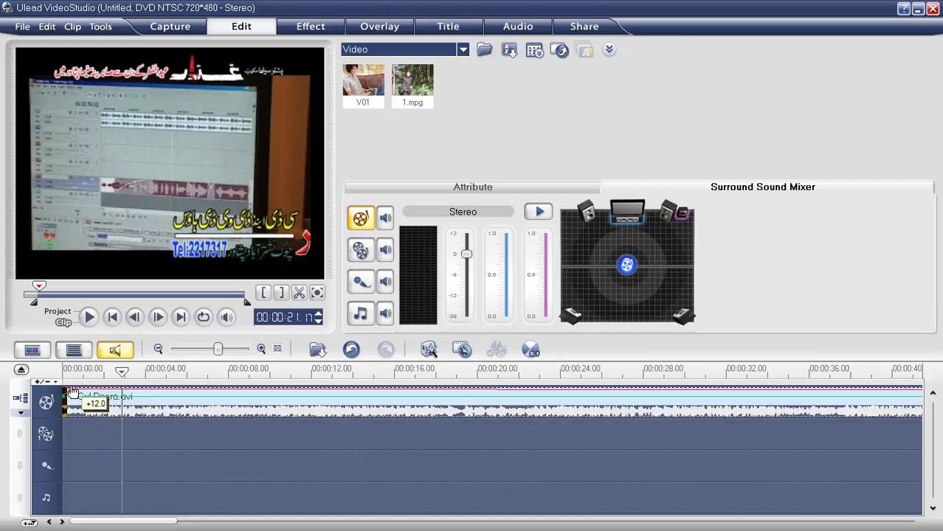
Add volume control points just after 0:00:02.03 and lower the clip's audio level from there on.
mouse_move(122, 372)
left_mouse_down()
mouse_move(145, 372)
mouse_move(68, 372)
mouse_move(121, 372)
mouse_move(107, 373)
left_mouse_up()
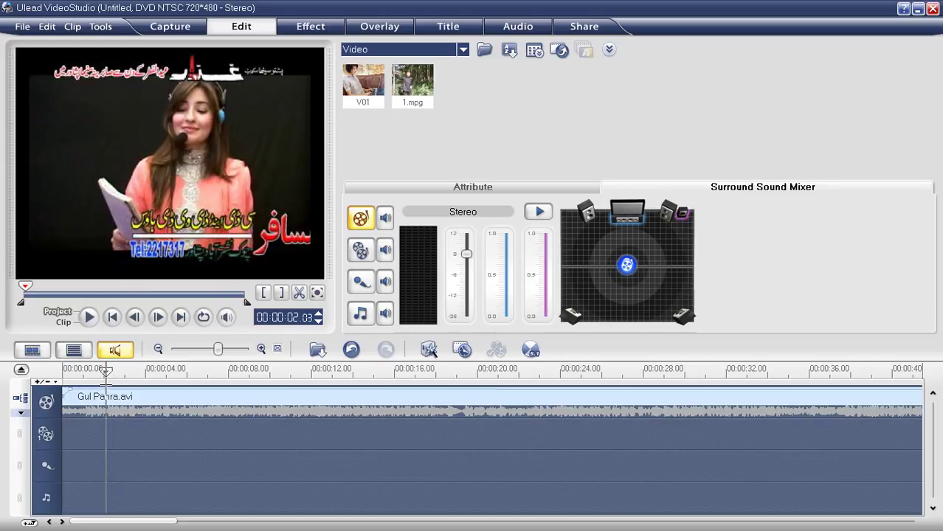
left_click(111, 397)
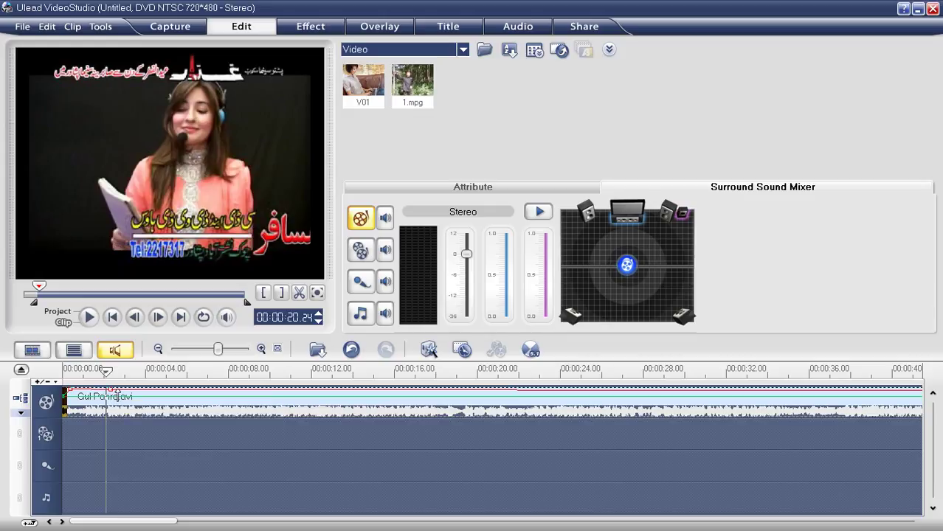
left_click_drag(116, 393, 117, 416)
mouse_move(121, 396)
left_mouse_down()
mouse_move(119, 410)
mouse_move(109, 397)
left_mouse_up()
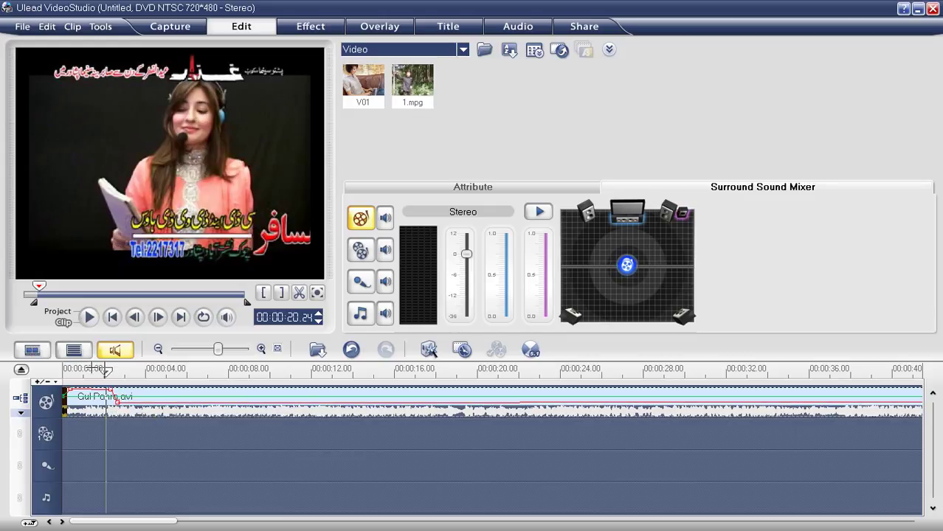
Play the project to 0:00:06.19 and add volume points there that raise the clip's audio level again.
left_click(64, 312)
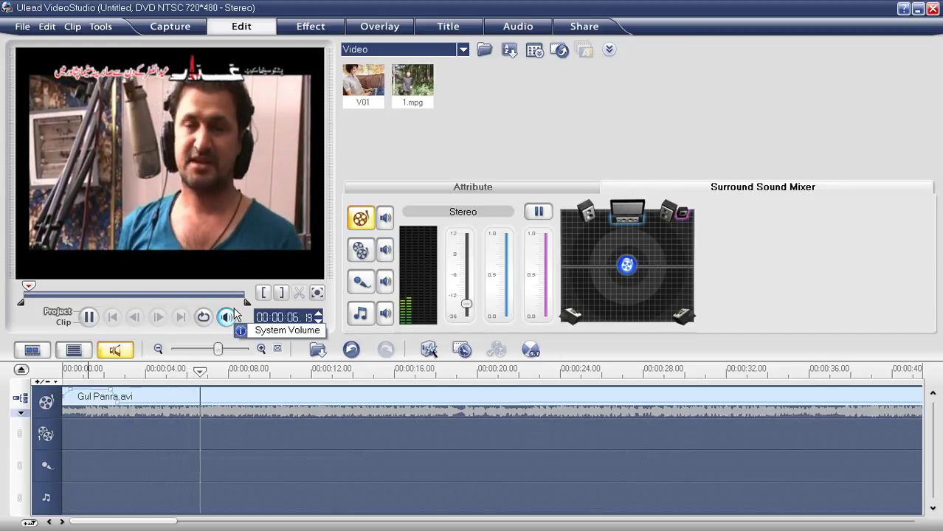
left_click(204, 396)
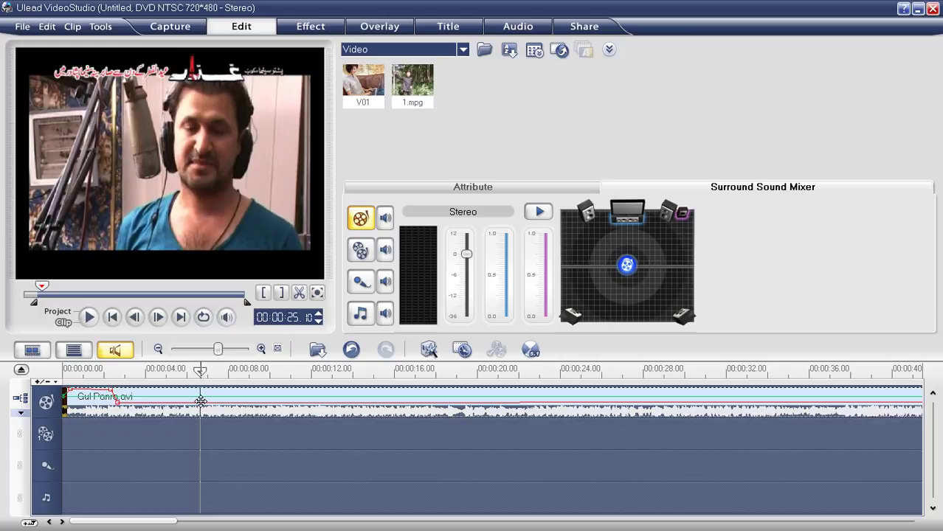
left_click(201, 403)
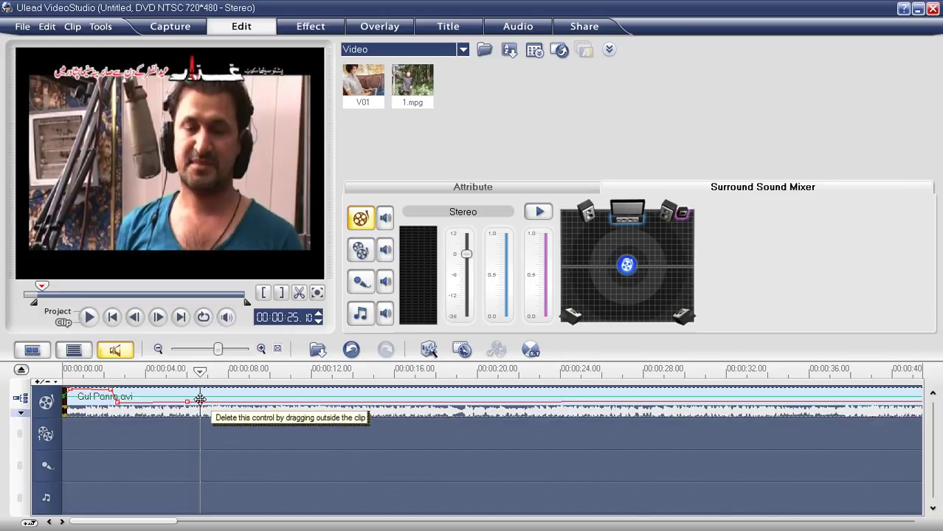
left_click_drag(200, 401, 197, 388)
Replay the project from the start to check the volume changes and delete the clip from the timeline.
left_click(62, 314)
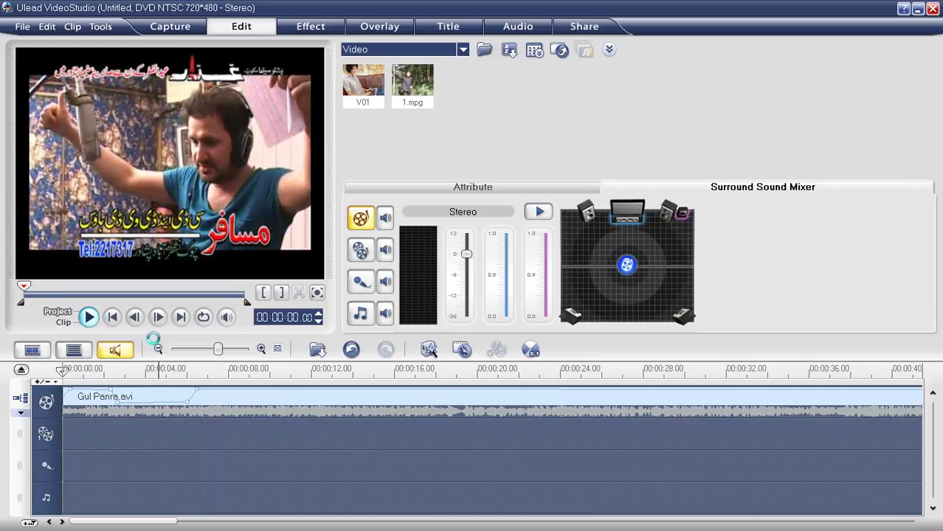
key("space")
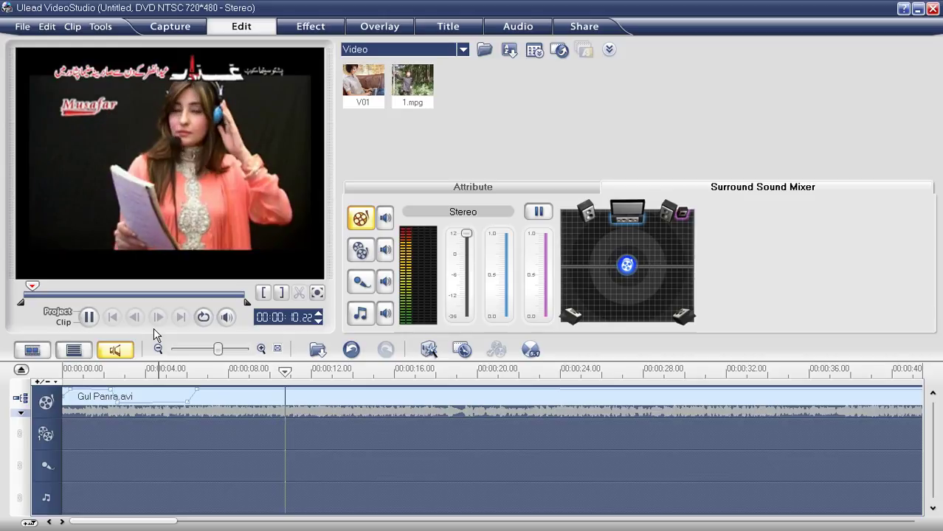
key("space")
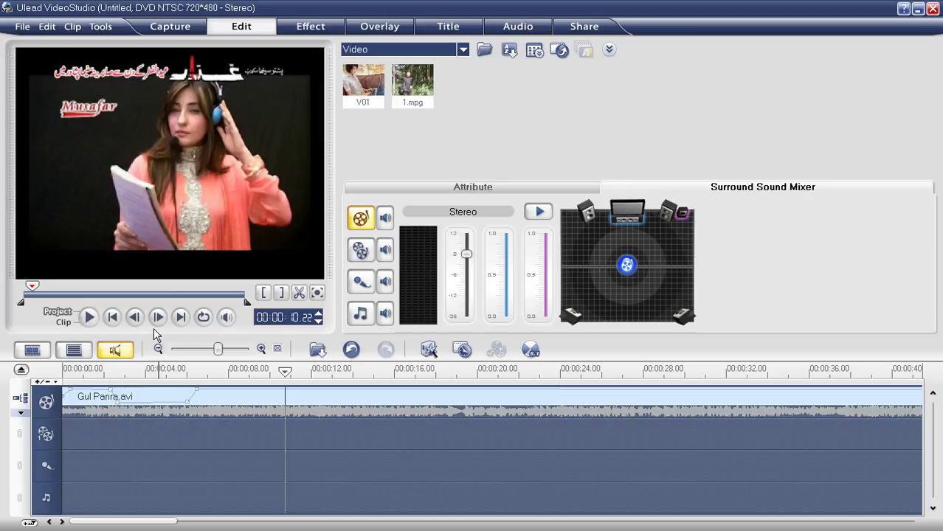
key("Delete")
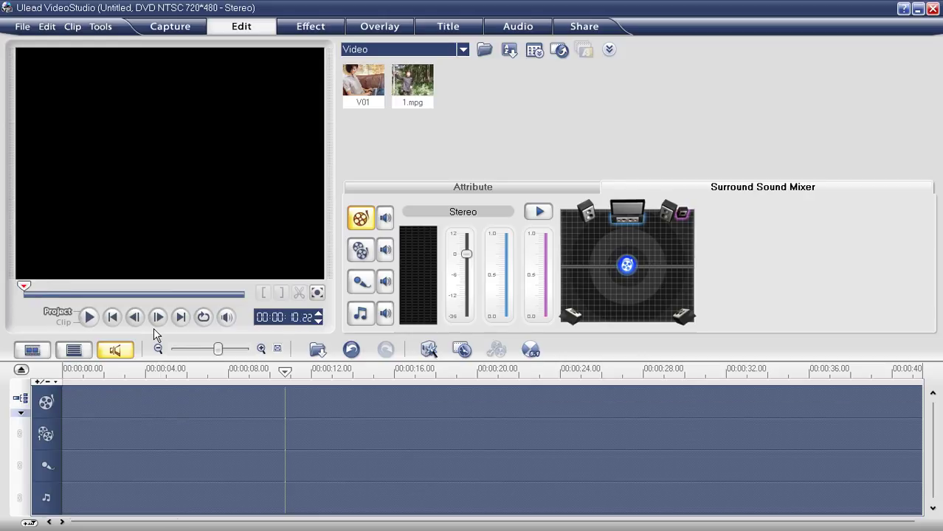
Start inserting a video, browse to the Transcend (H:) drive and check its English movies folder before returning to the drive.
left_click(315, 350)
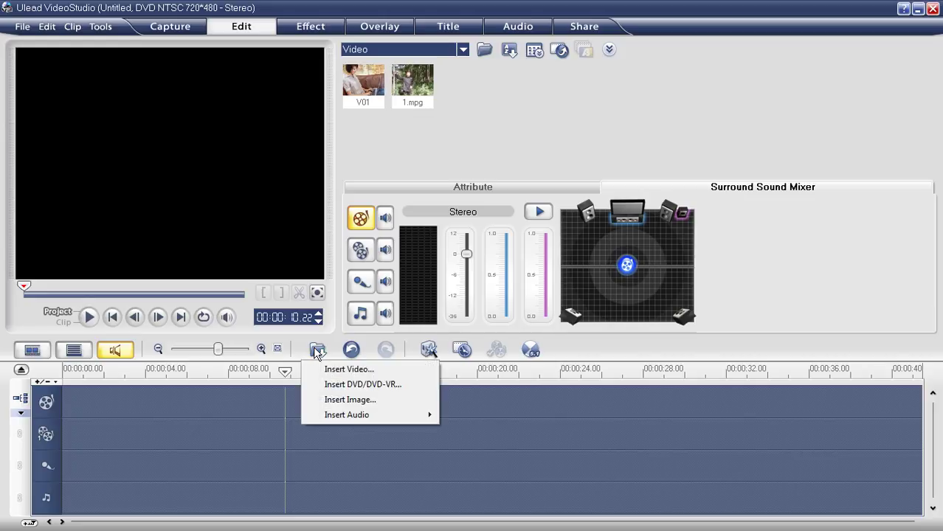
left_click(327, 375)
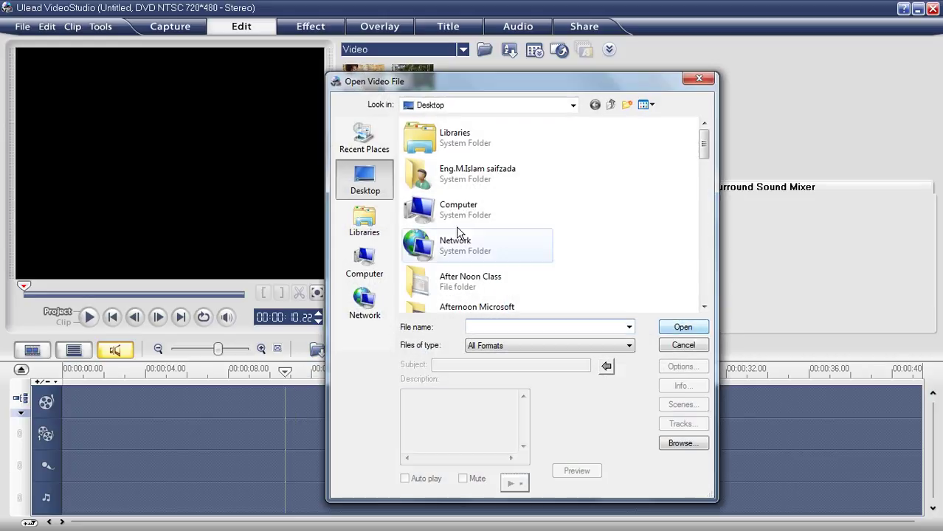
left_click(365, 262)
left_click_drag(701, 185, 684, 259)
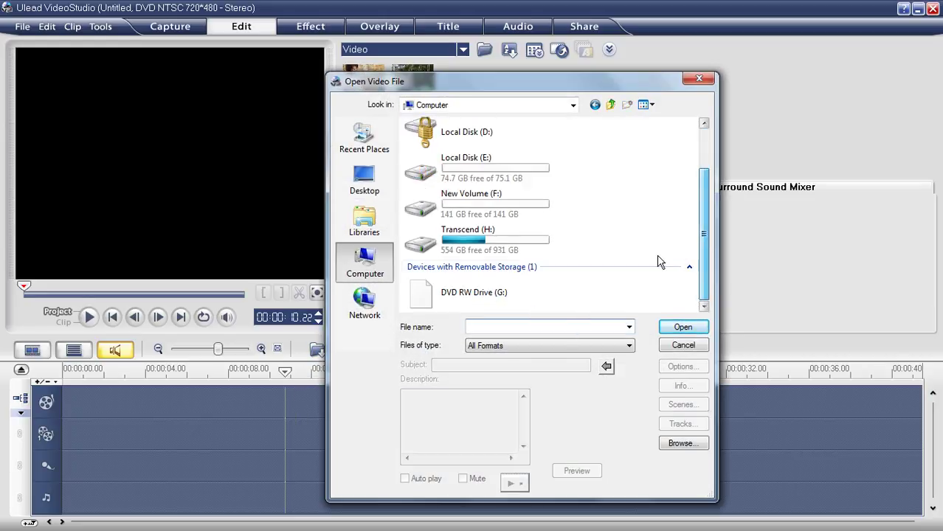
double_click(491, 235)
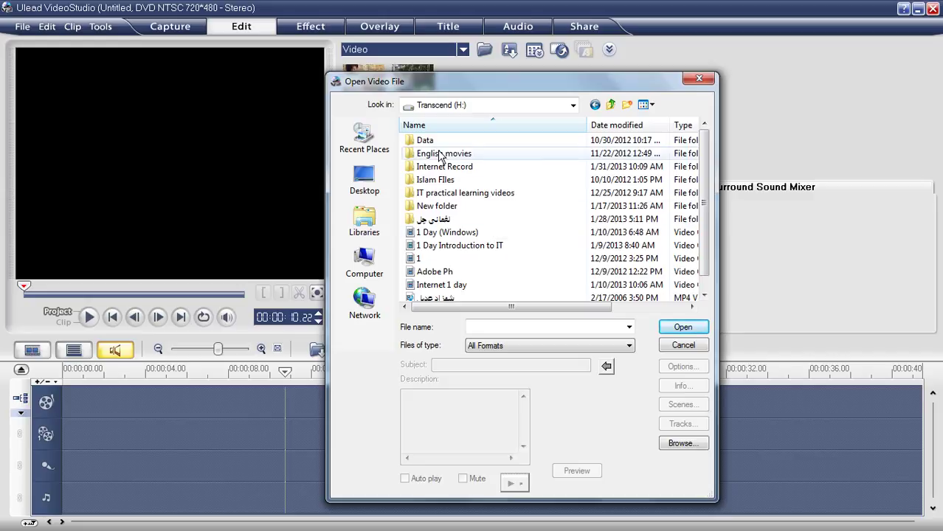
double_click(443, 153)
left_click(595, 105)
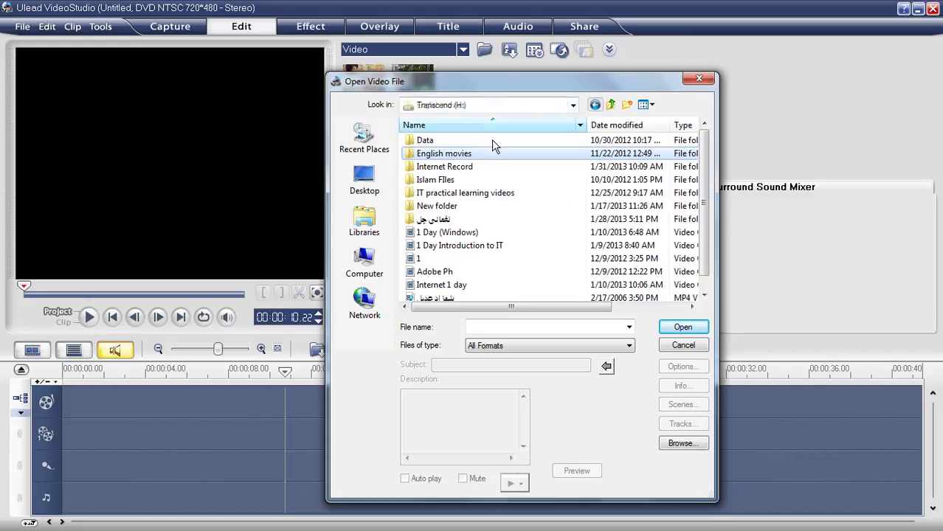
Browse through Data, Learnings, Ms Office and My Learning to the "Impotant to see" folder.
double_click(441, 141)
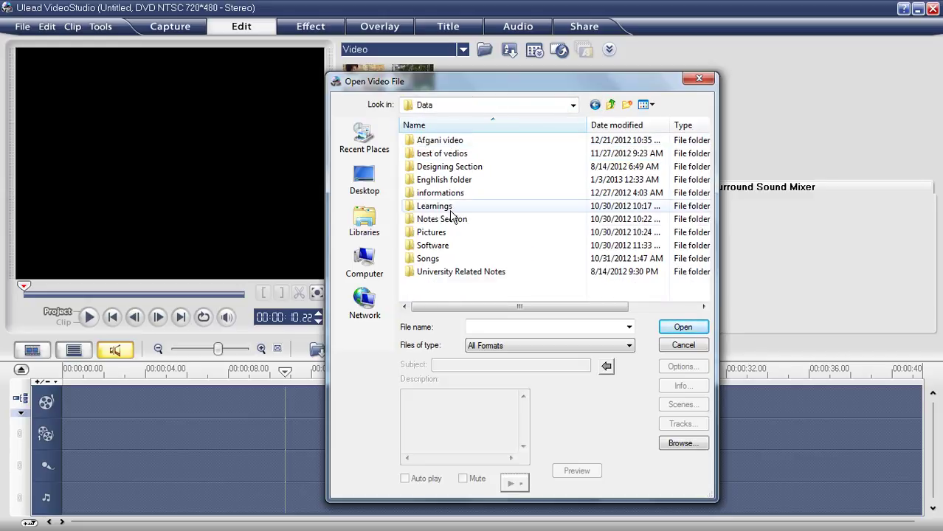
double_click(433, 206)
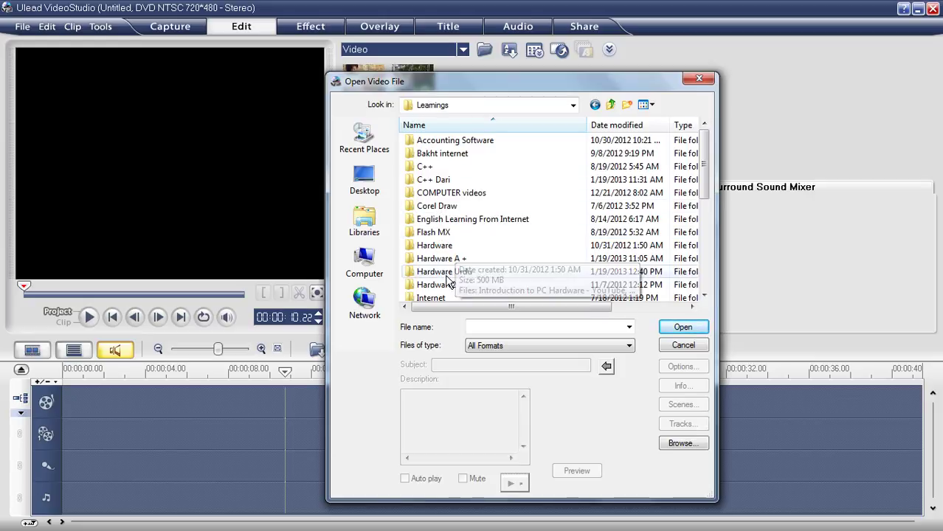
scroll(440, 265, "down", 4)
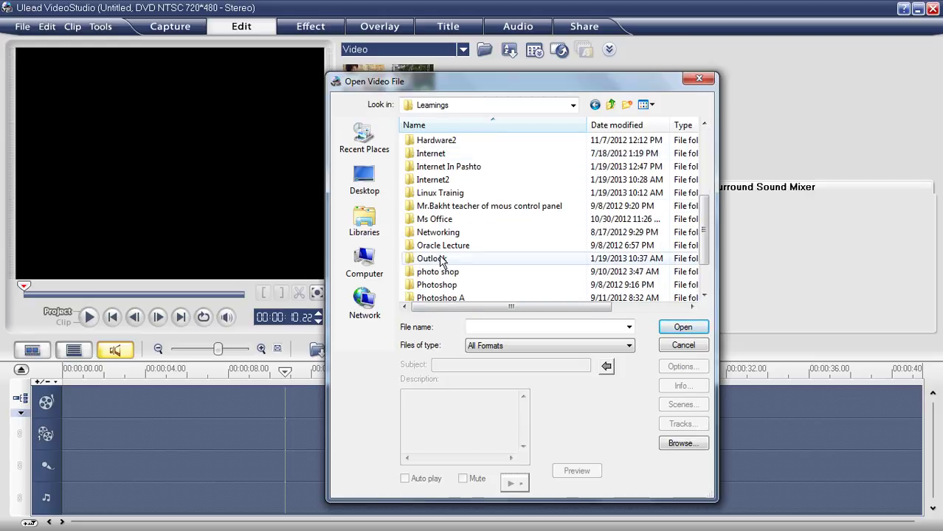
double_click(434, 219)
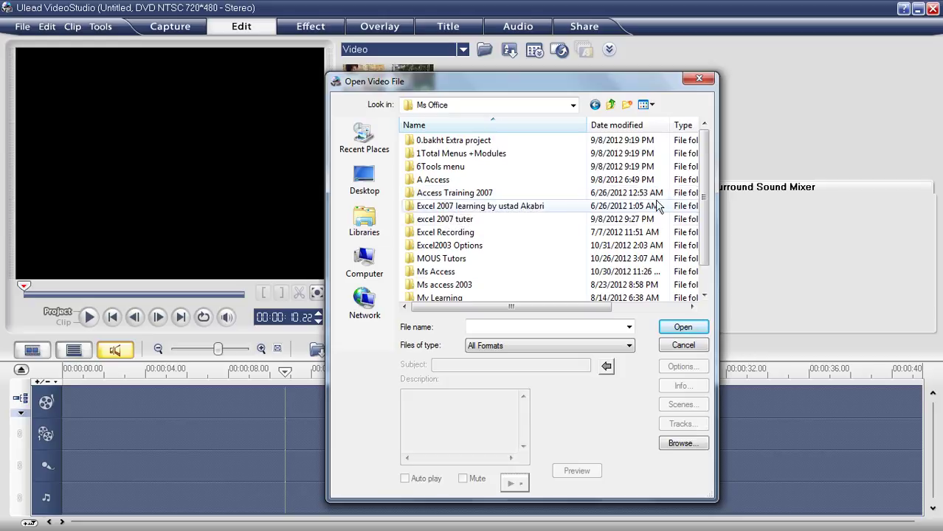
double_click(479, 295)
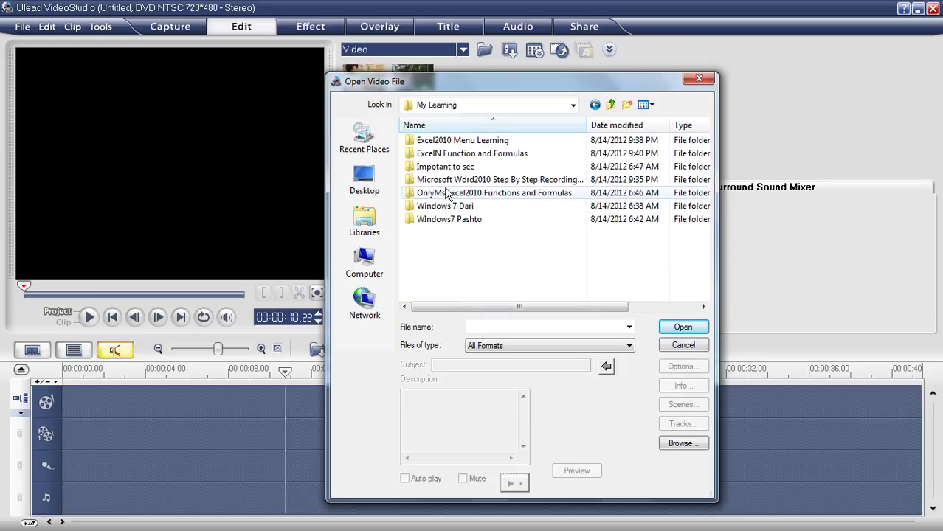
double_click(445, 167)
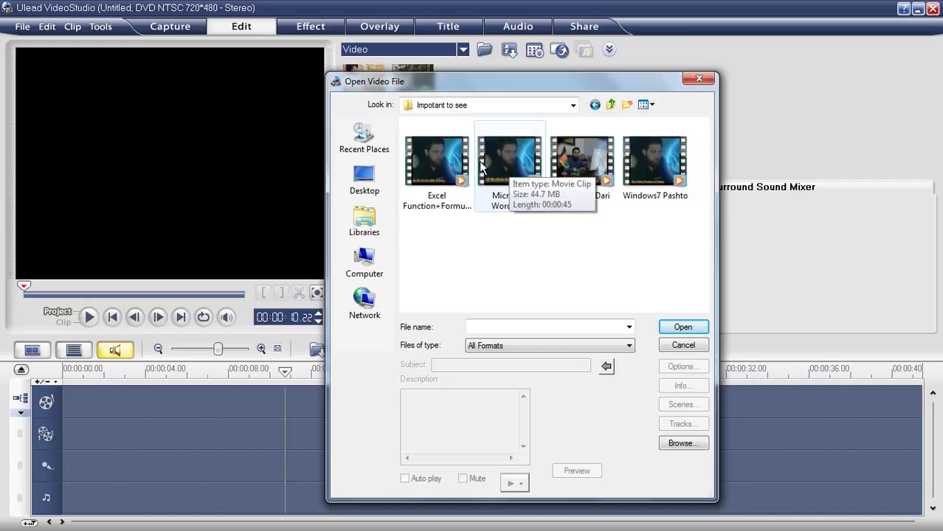
Open the Excel Function+Formulas video in VLC media player and cancel the font cache rebuild.
right_click(471, 170)
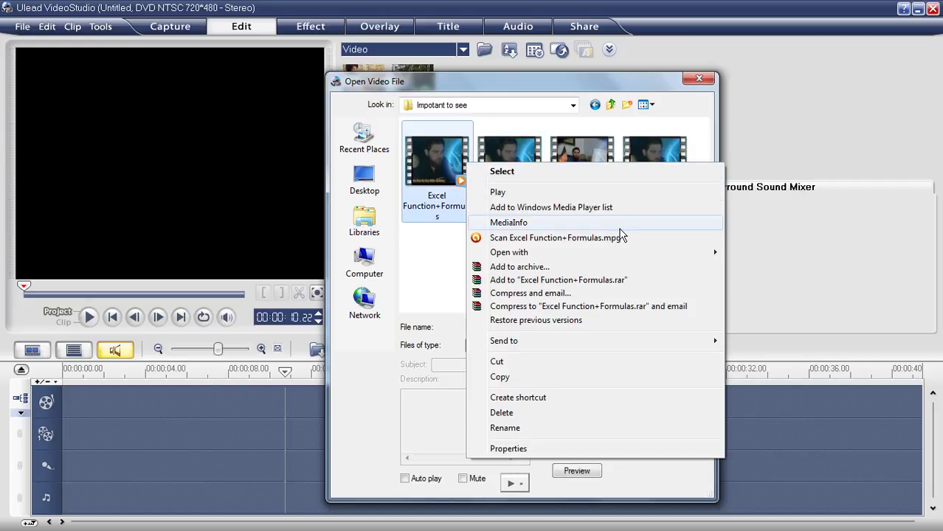
mouse_move(698, 253)
left_click(742, 286)
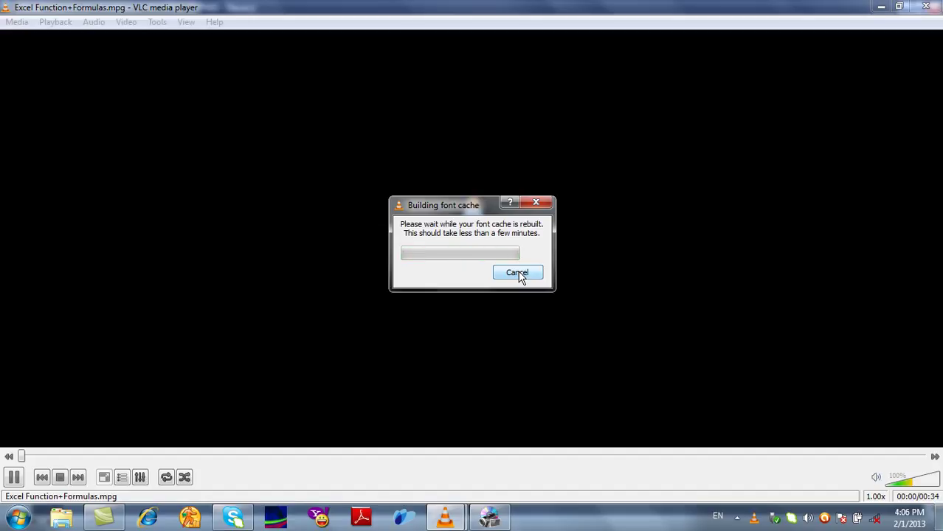
left_click(519, 274)
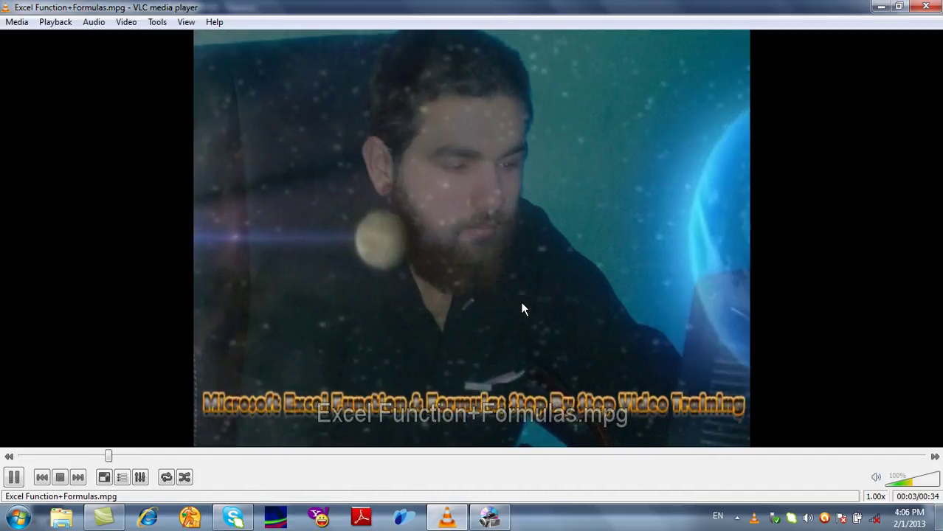
Watch the Excel Function+Formulas video with pauses to examine its titles and audio, and close the player and the file dialog.
key("space")
key("space")
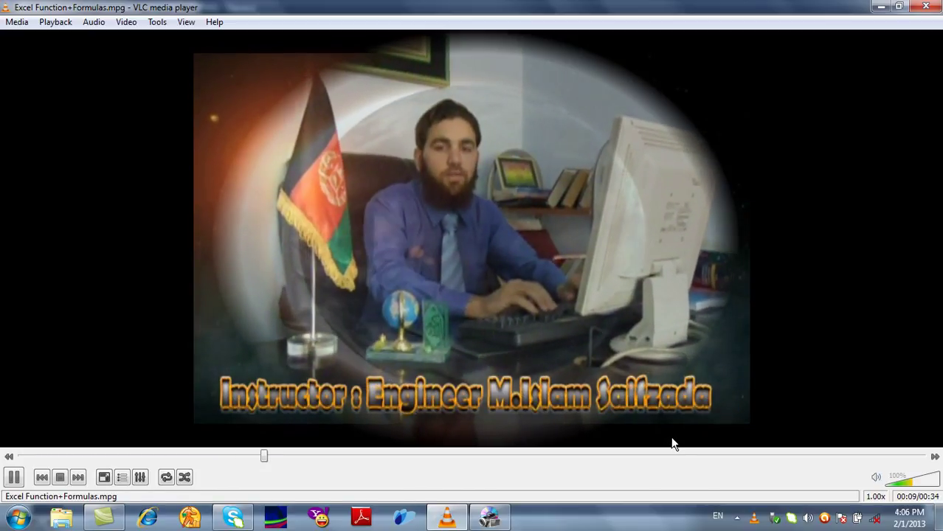
key("space")
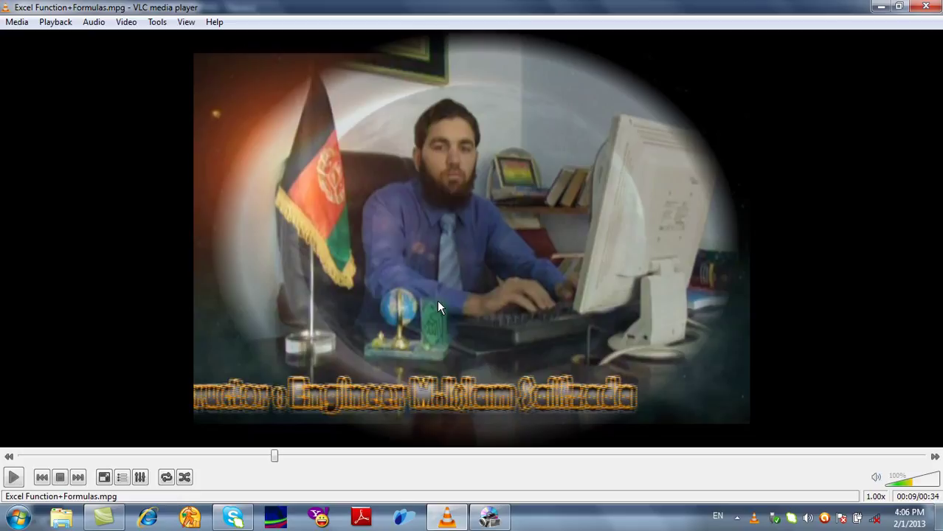
key("space")
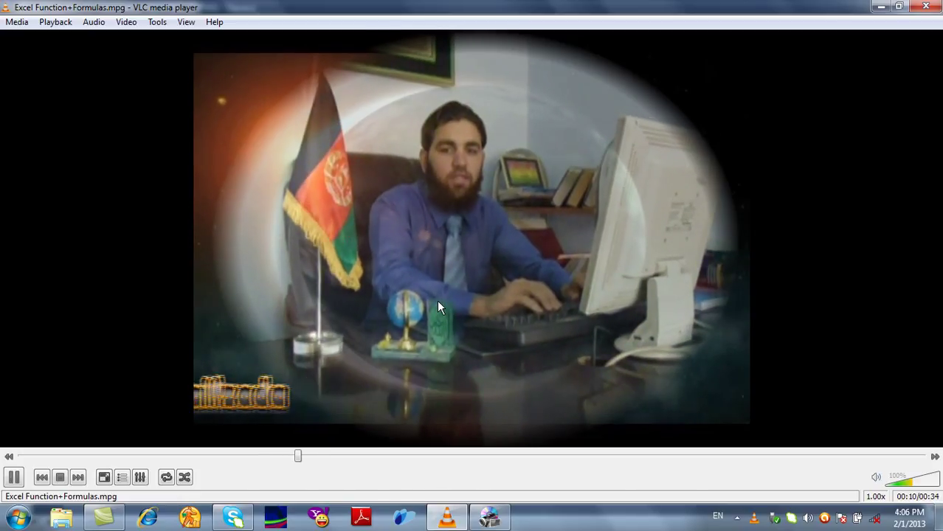
key("space")
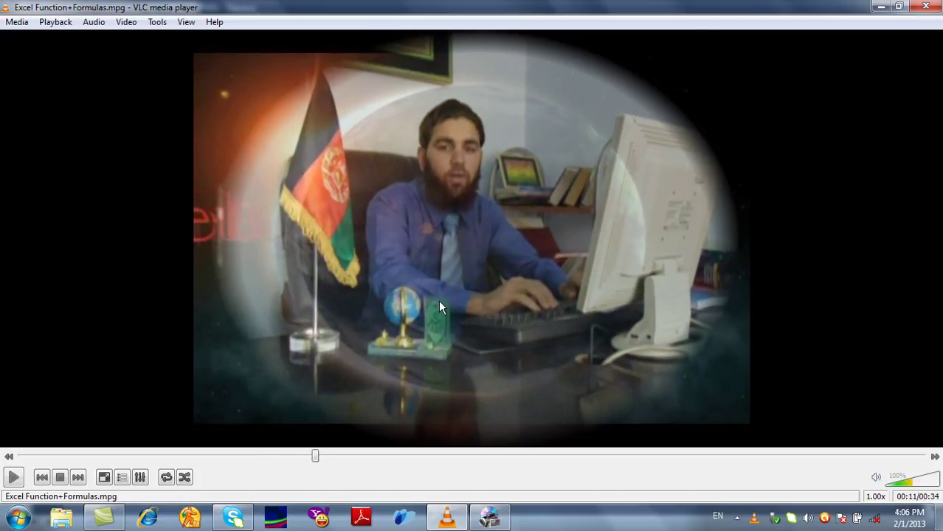
key("space")
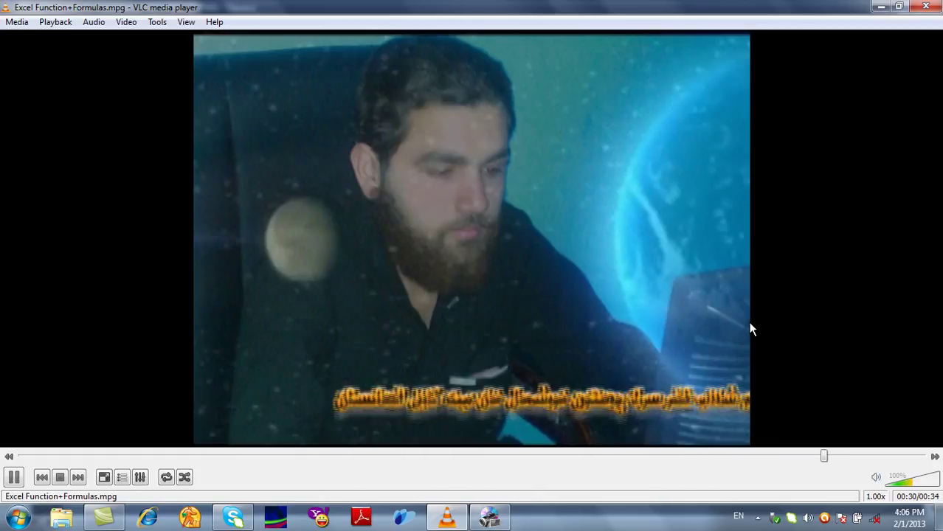
key("space")
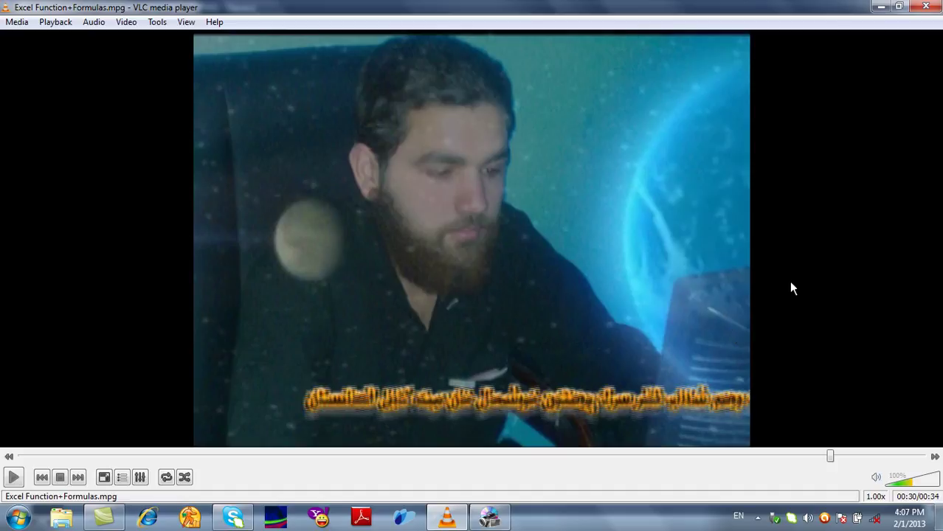
left_click(924, 9)
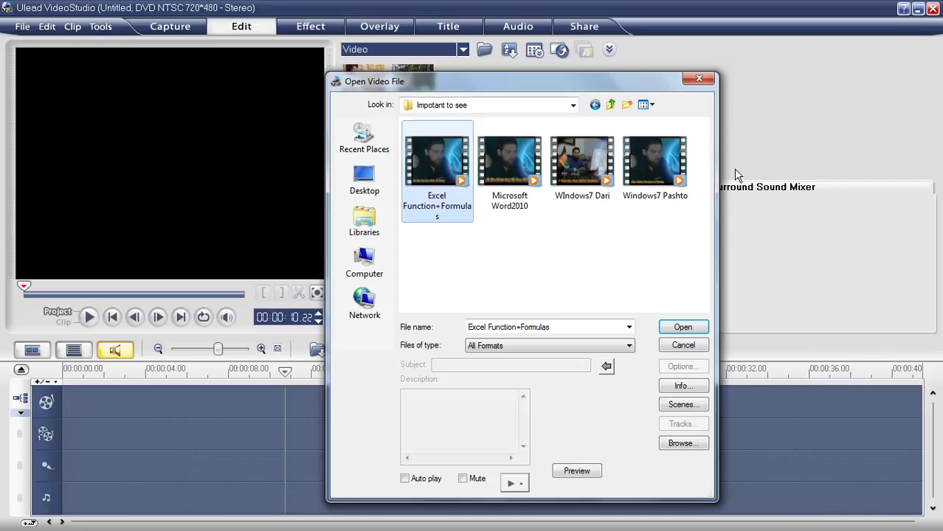
left_click(683, 345)
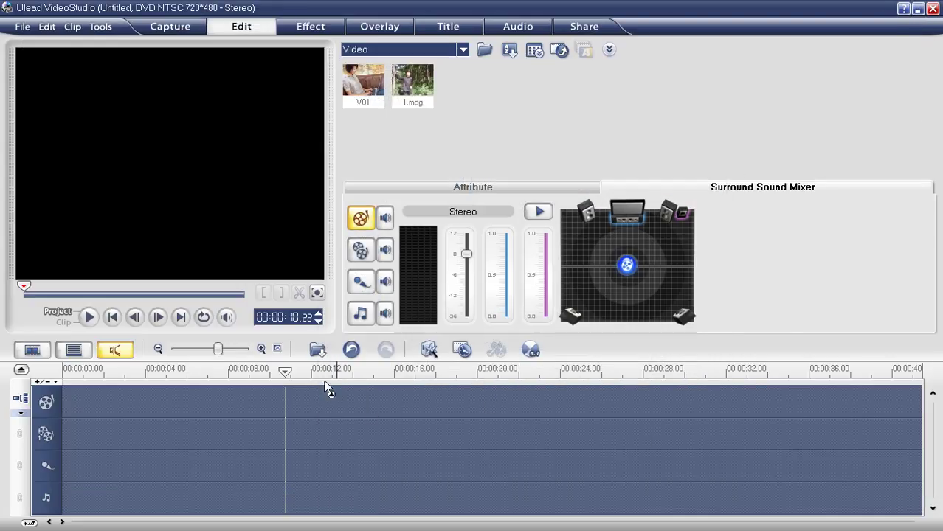
Insert the Gul Panra video from the Desktop into the project.
left_click(319, 352)
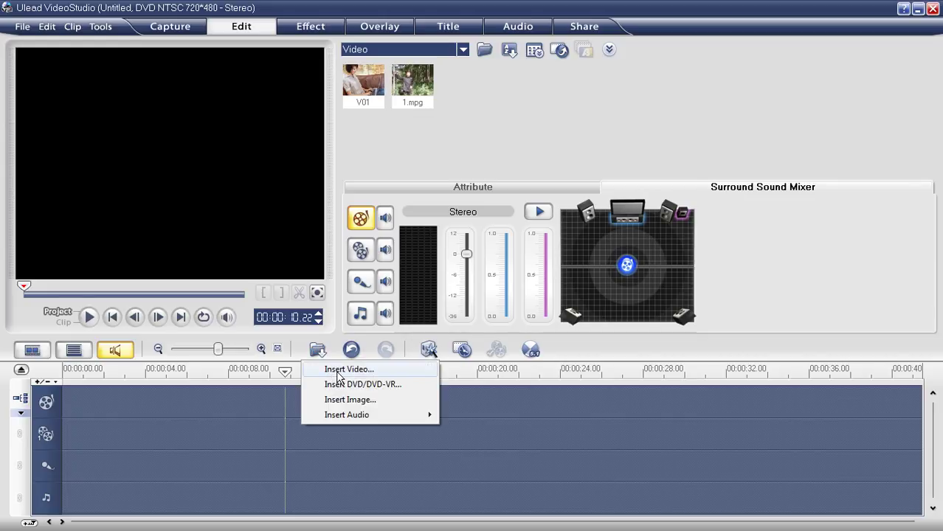
left_click(339, 369)
left_click_drag(704, 174, 704, 292)
left_click(509, 295)
left_click(454, 260, "shift")
left_click(683, 327)
left_click(610, 274)
left_click(496, 264)
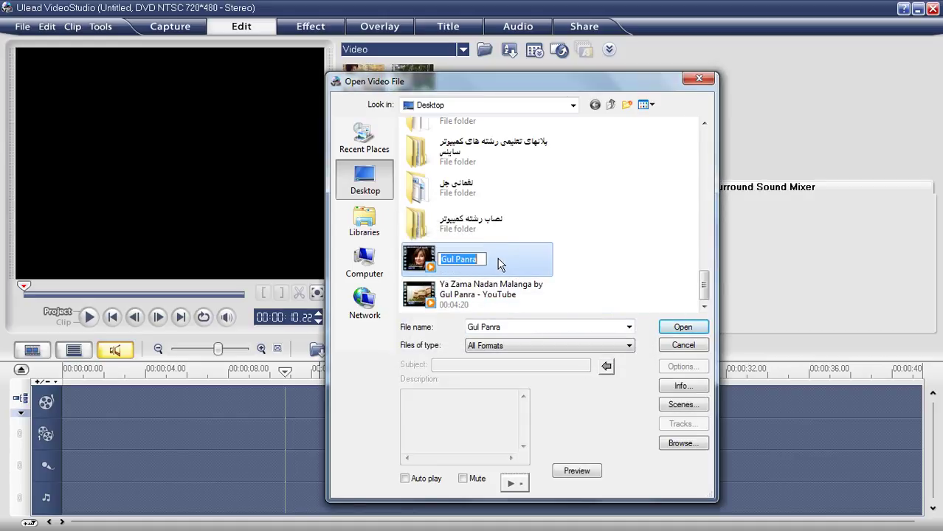
left_click(656, 326)
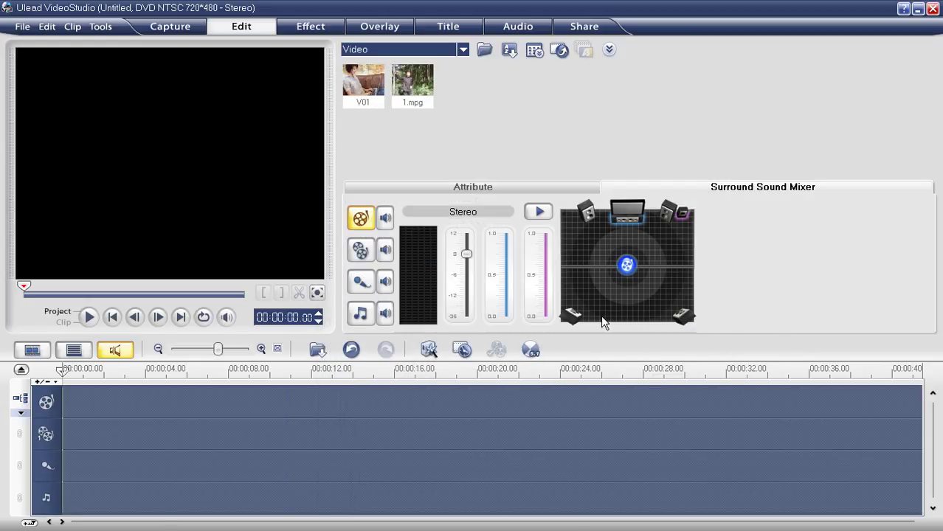
Switch to the timeline view, split the Gul Panra clip at 00:00:14.10 and delete its first part.
left_click(321, 351)
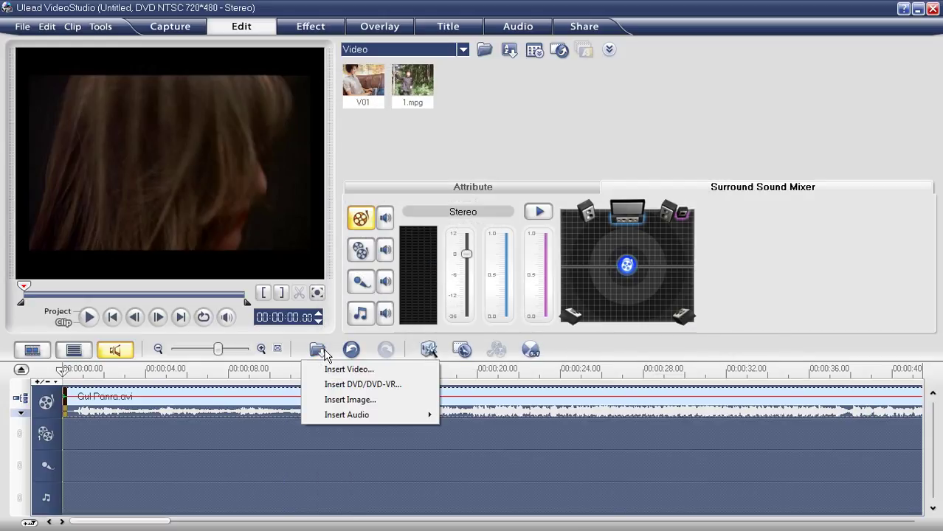
left_click(274, 434)
left_click(72, 353)
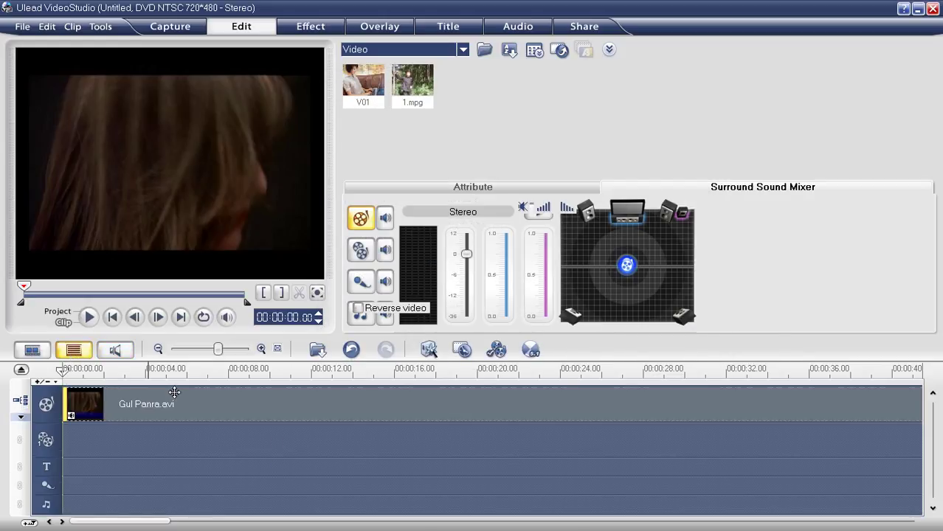
left_click_drag(63, 371, 360, 384)
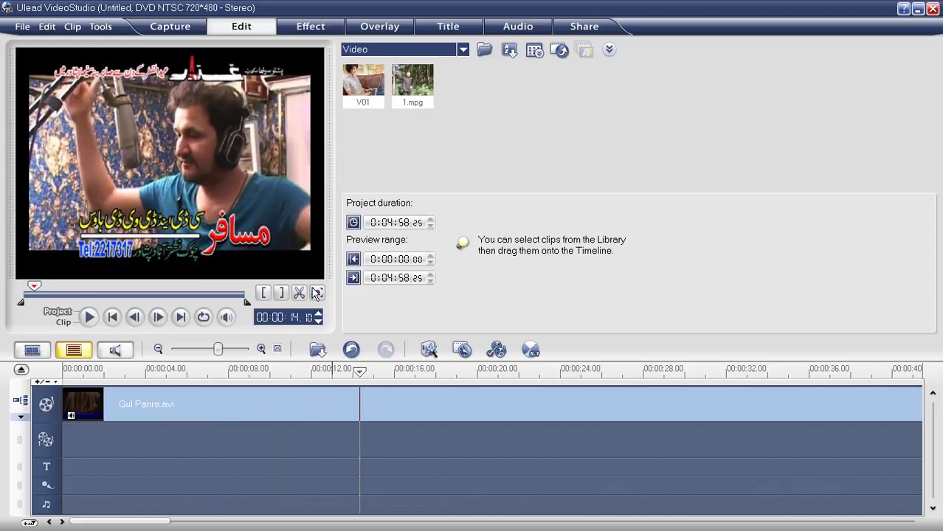
key("s")
left_click(327, 393)
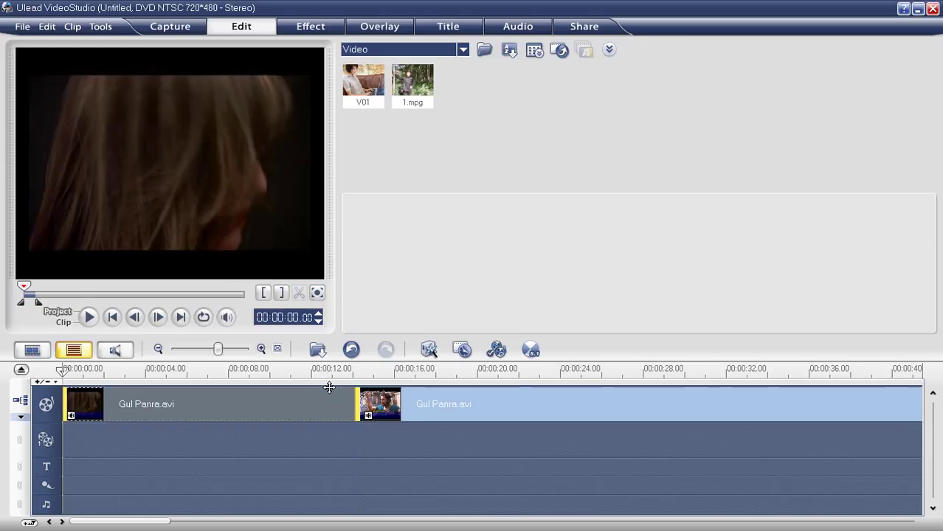
key("Delete")
Split the remaining Gul Panra clip at 00:00:26.21 and delete everything after the cut.
left_click_drag(65, 371, 616, 373)
left_click(299, 293)
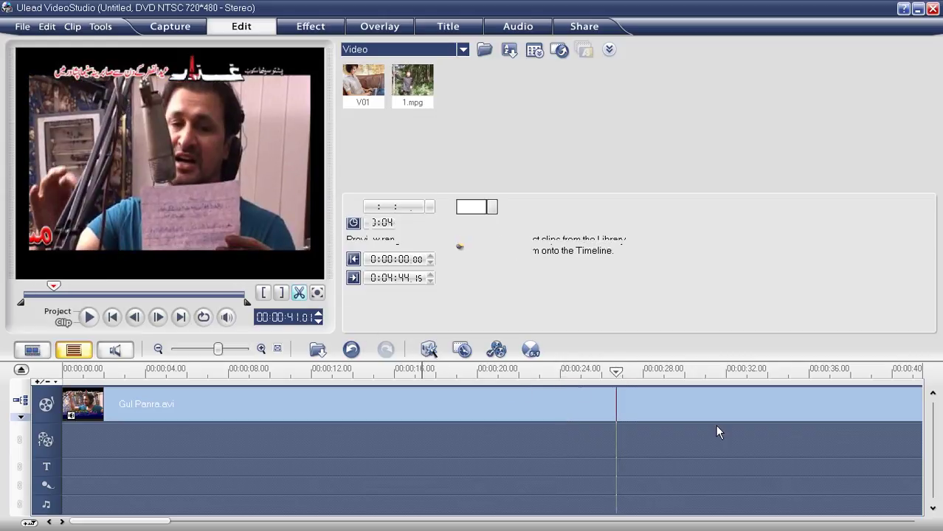
left_click(717, 412)
key("Delete")
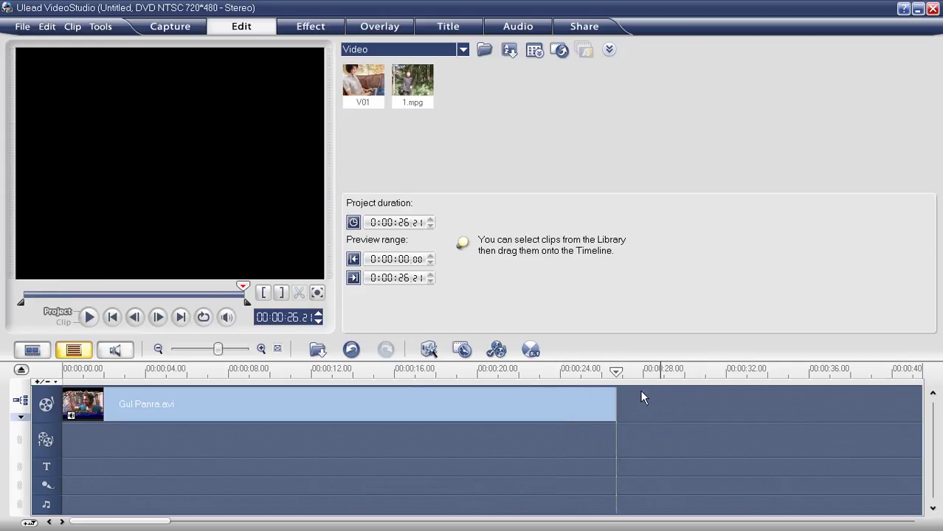
Insert the Desktop video "Ya Zama Nadan Malanga by Gul Panra - YouTube" and move it to the start of the overlay track.
left_click(318, 349)
left_click(370, 375)
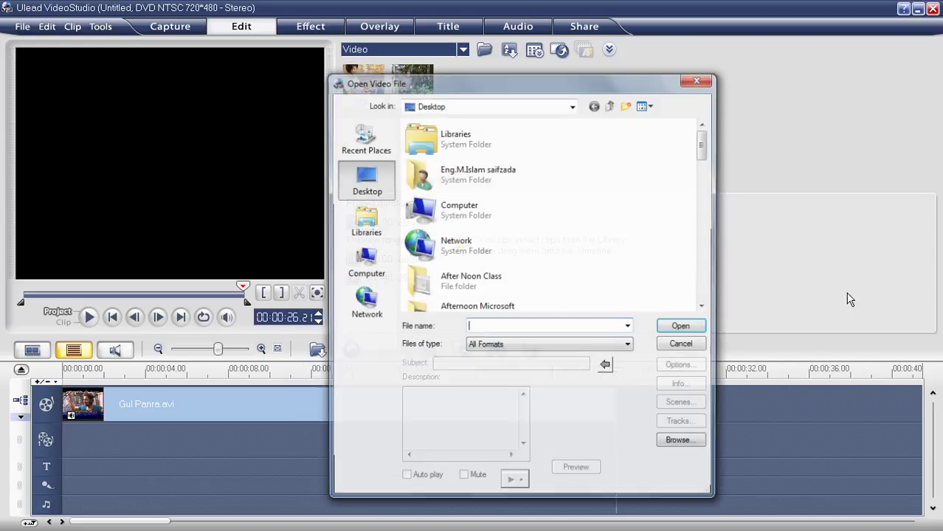
scroll(730, 316, "down", 10)
double_click(507, 296)
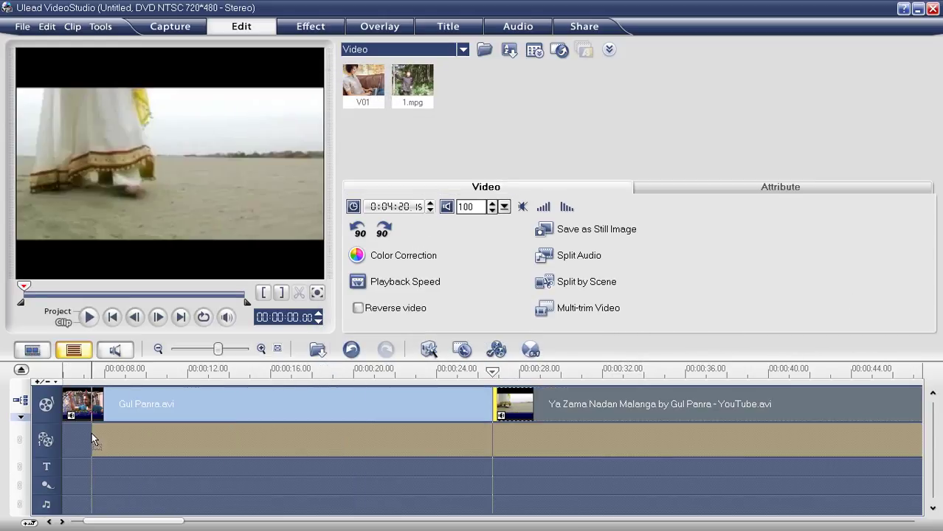
left_click_drag(72, 441, 66, 437)
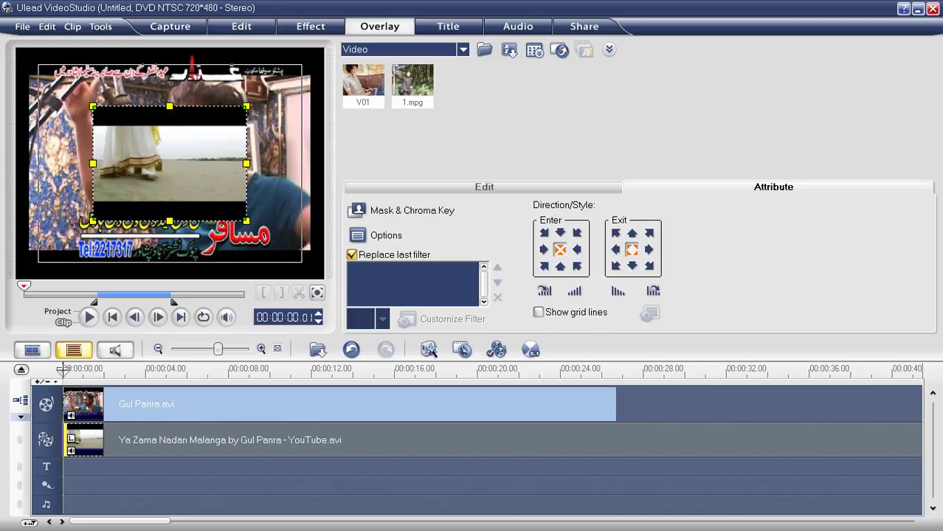
Split the overlay clip at 00:00:26.21, where the Gul Panra clip ends, and delete everything after the cut.
left_click(407, 394)
left_click(616, 392)
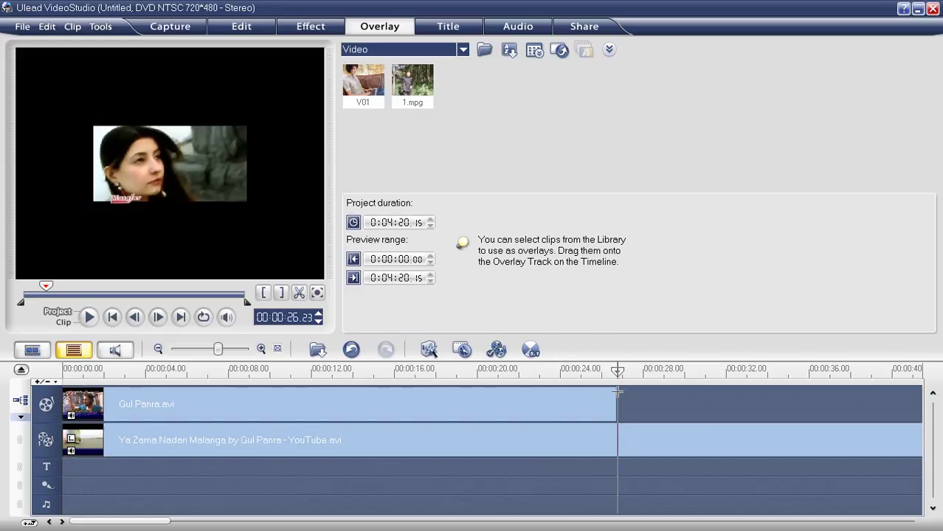
left_click(628, 449)
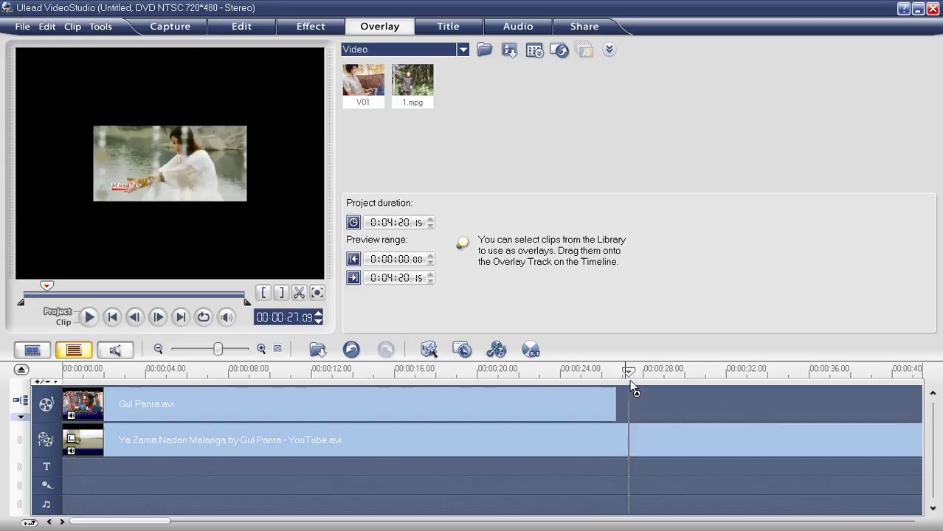
left_click_drag(629, 371, 616, 372)
left_click(628, 446)
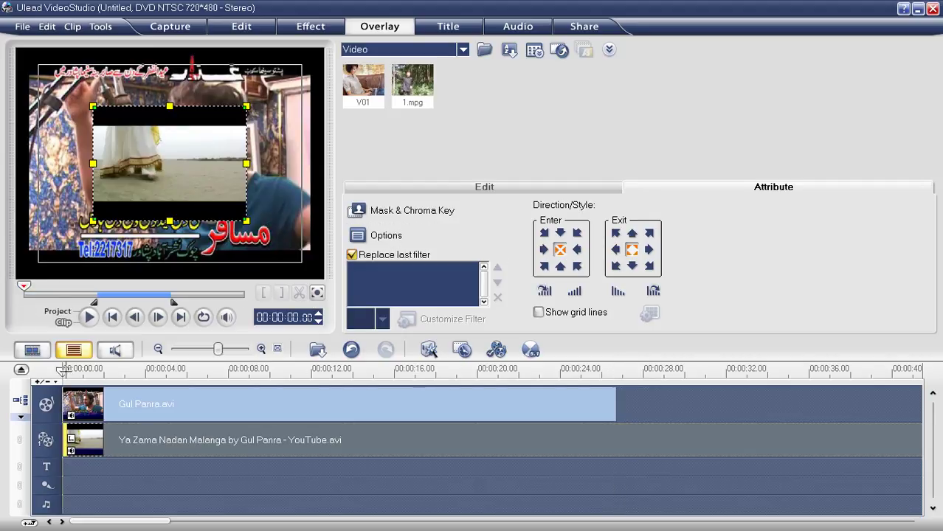
left_click(617, 395)
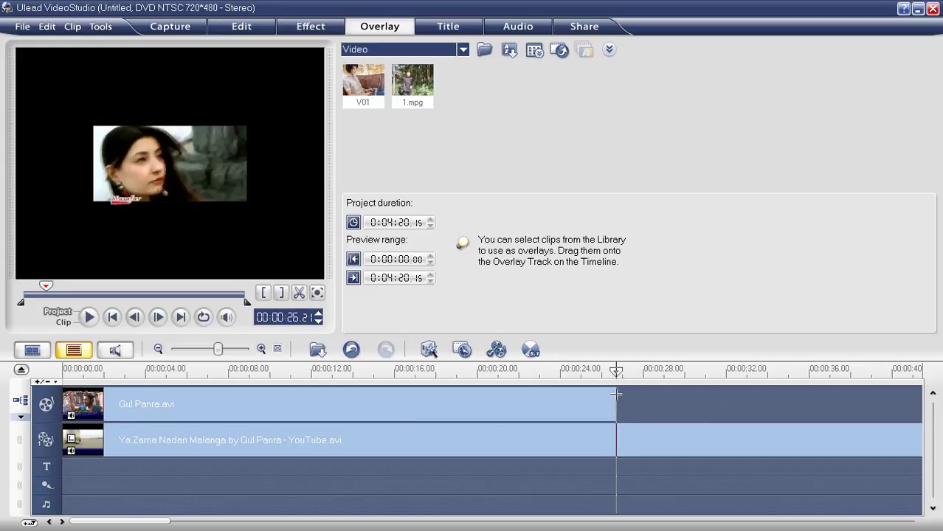
left_click(670, 444)
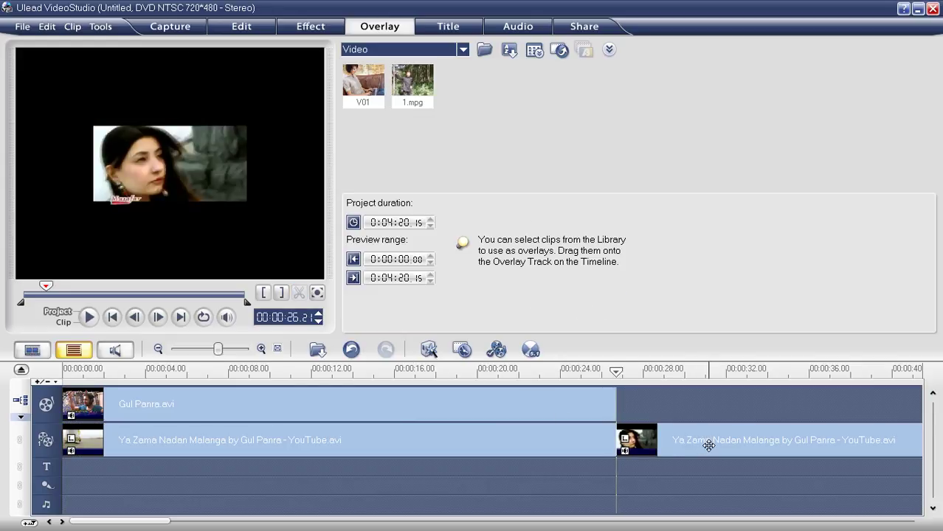
key("Delete")
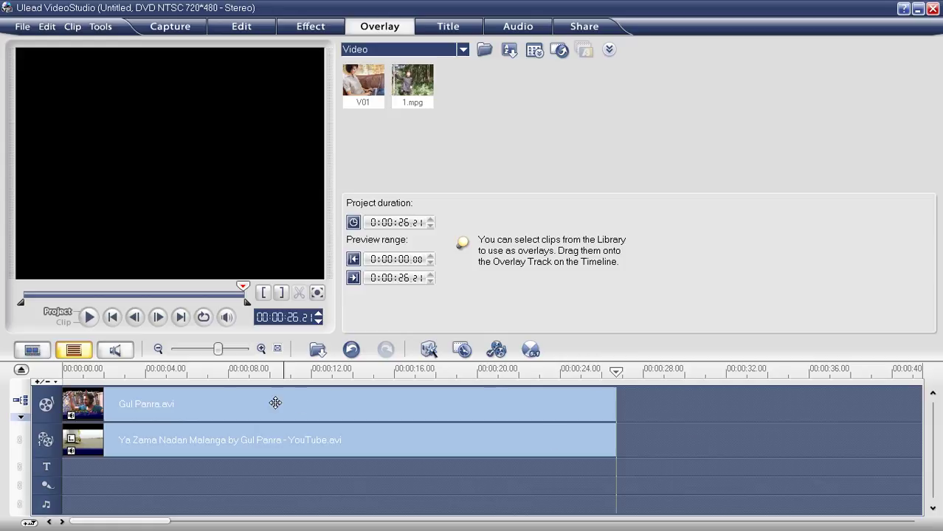
In the audio view, shape the Gul Panra clip's volume: low until about 6 s, raised until about 13 s, then down to -36.0.
left_click(223, 403)
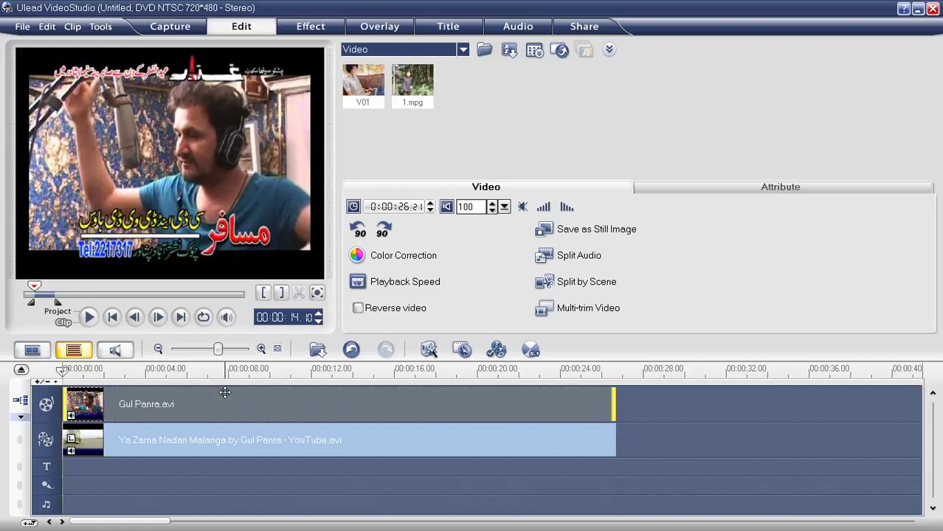
left_click(118, 352)
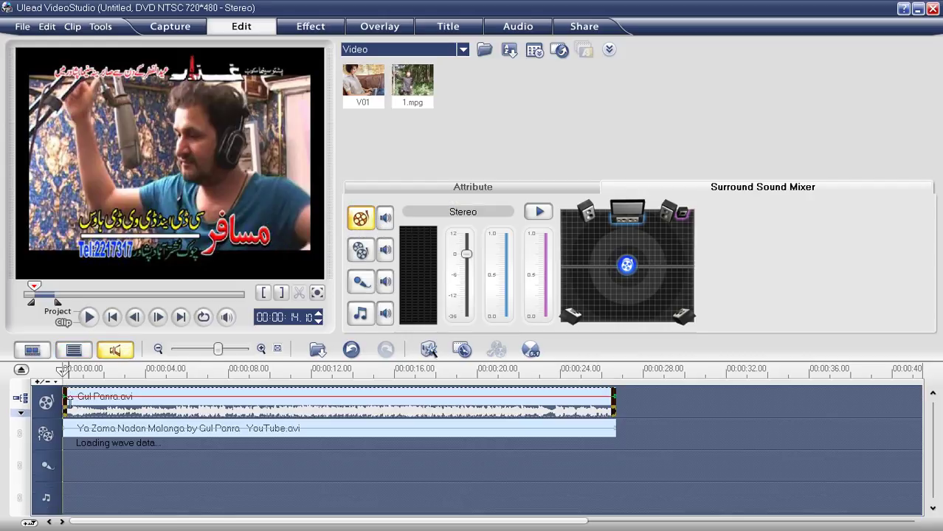
left_click(71, 401)
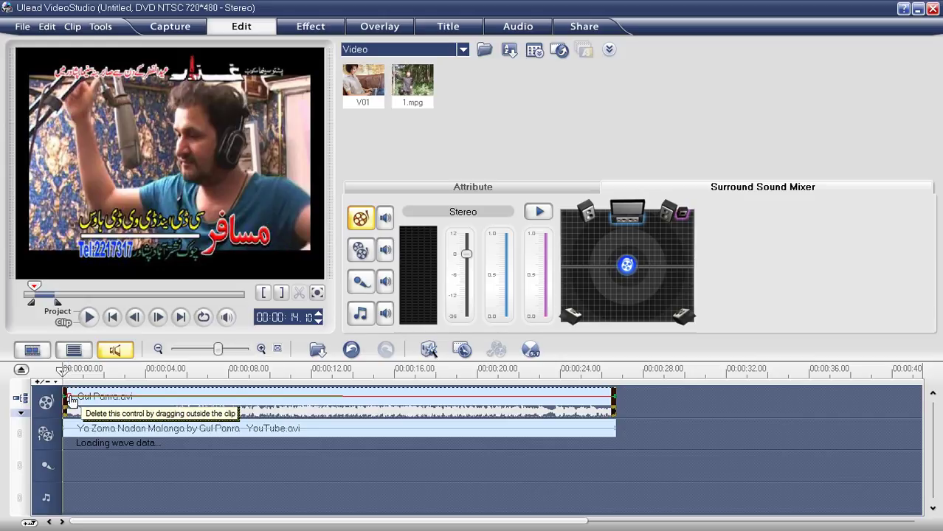
left_click_drag(72, 400, 78, 411)
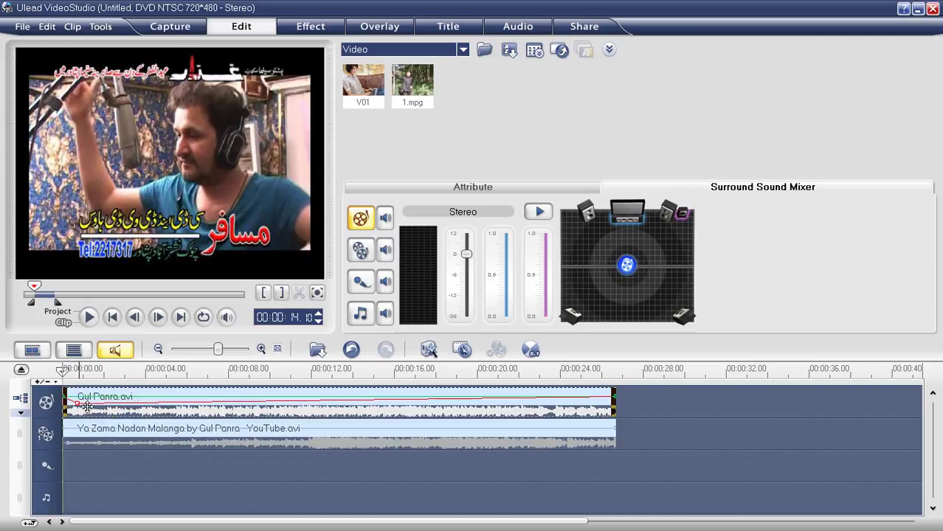
left_click(180, 405)
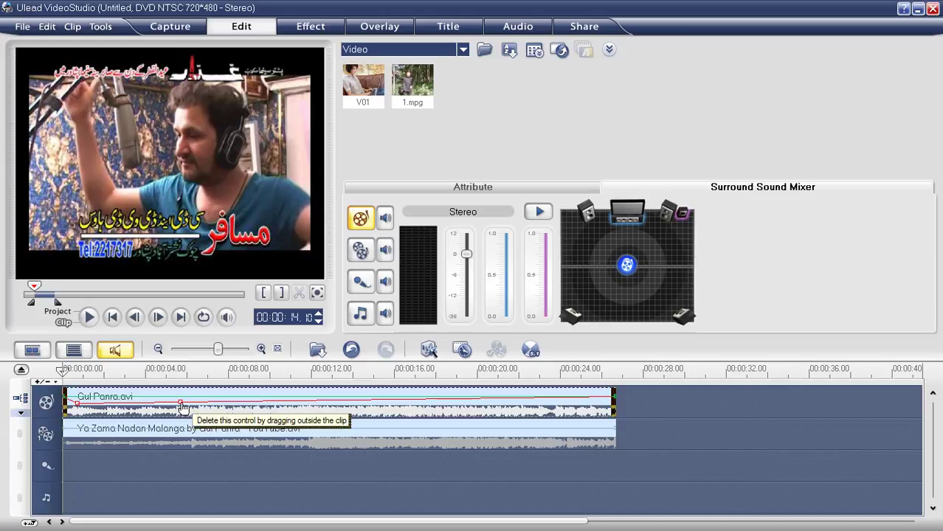
left_click_drag(193, 406, 195, 390)
left_click(337, 390)
left_click_drag(348, 391, 347, 412)
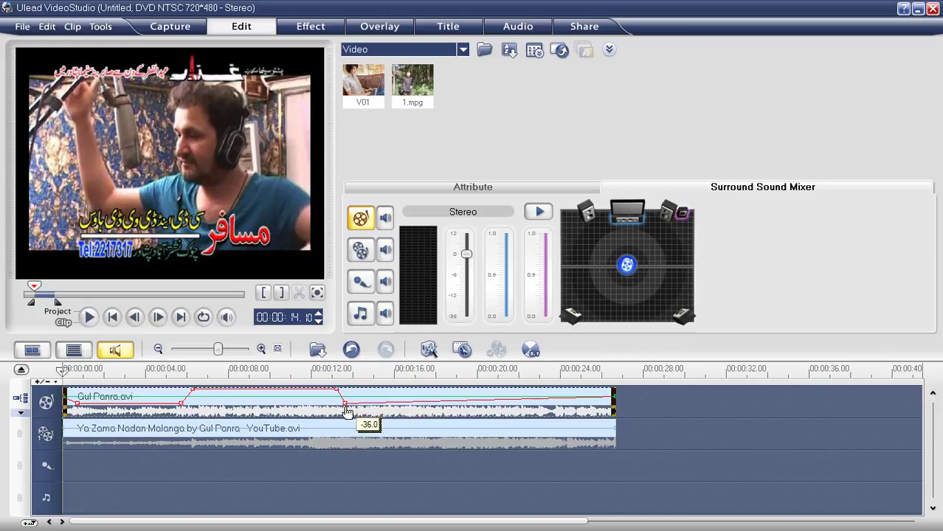
Shape the overlay clip's volume: raised at the start, lowered at about 6 s, raised near 13 s and lowered just after.
left_click(275, 438)
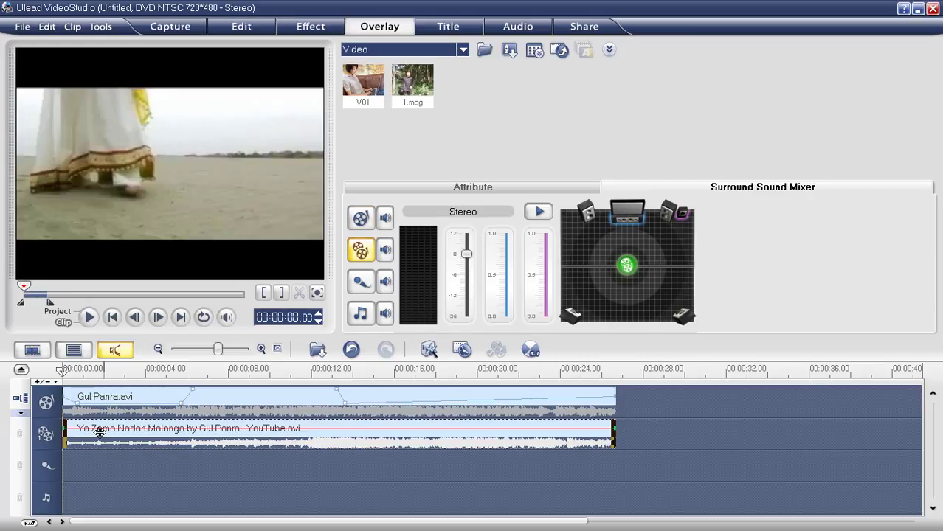
mouse_move(68, 430)
left_mouse_down()
mouse_move(74, 441)
mouse_move(73, 420)
left_mouse_up()
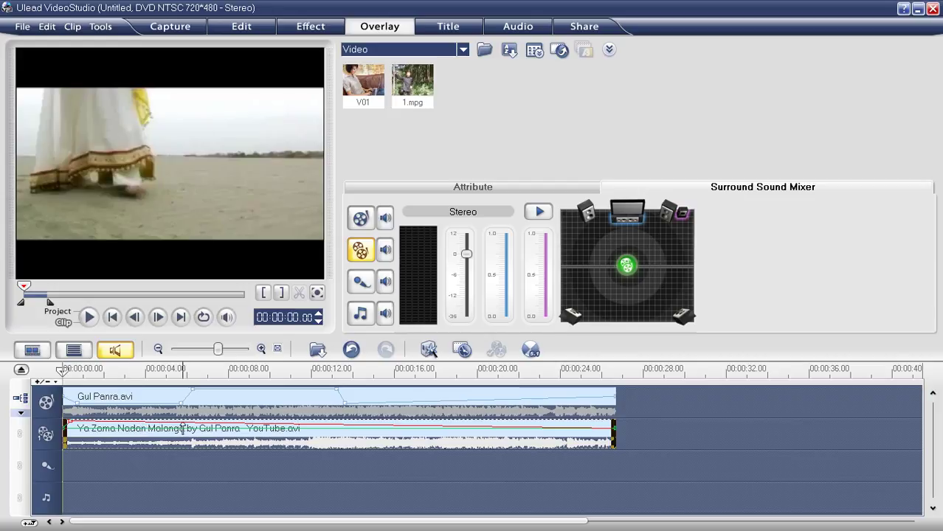
left_click(183, 427)
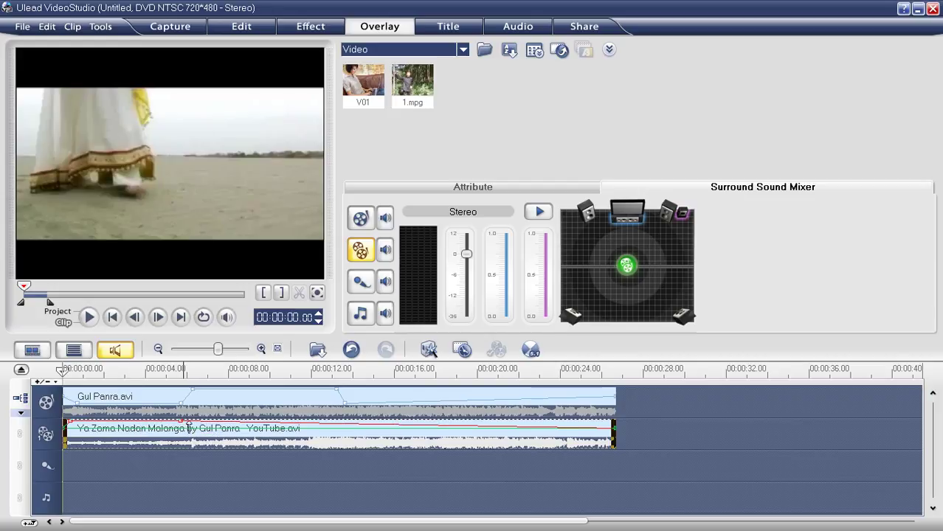
mouse_move(192, 426)
left_mouse_down()
mouse_move(201, 447)
mouse_move(197, 436)
left_mouse_up()
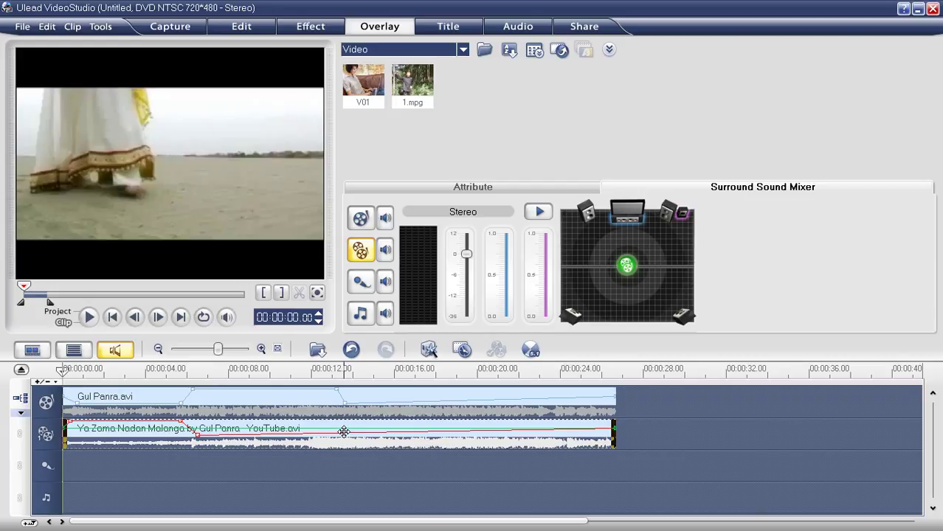
left_click_drag(333, 433, 353, 438)
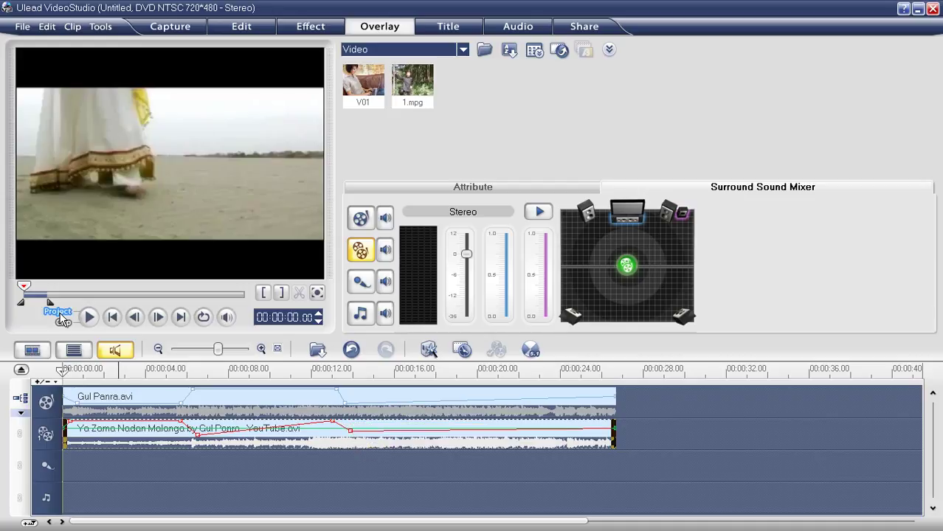
Play the whole project from the start to check how the volume alternates between the two clips.
left_click(88, 317)
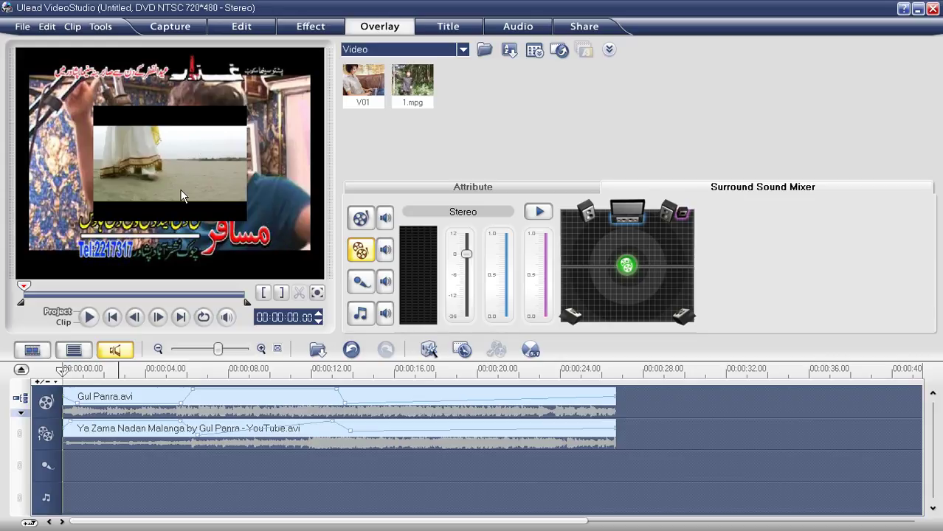
left_click(164, 433)
left_click(174, 391)
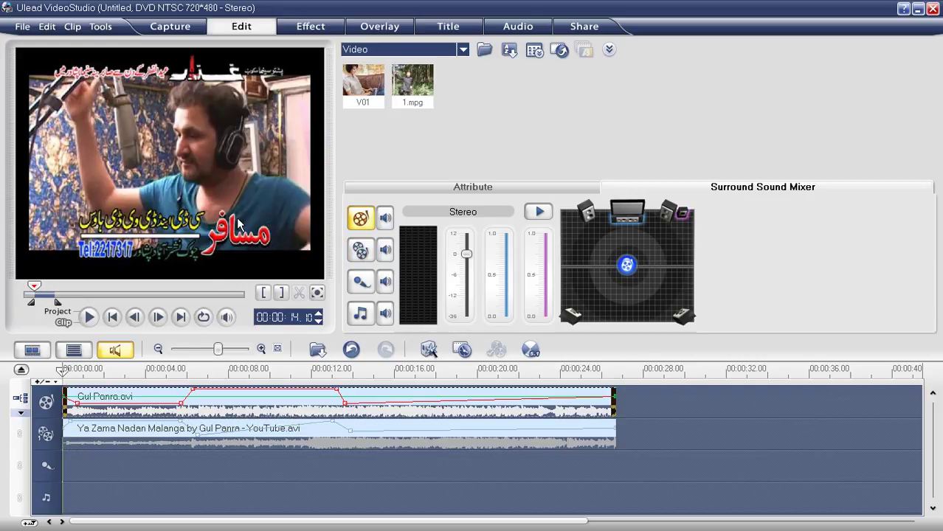
left_click(112, 319)
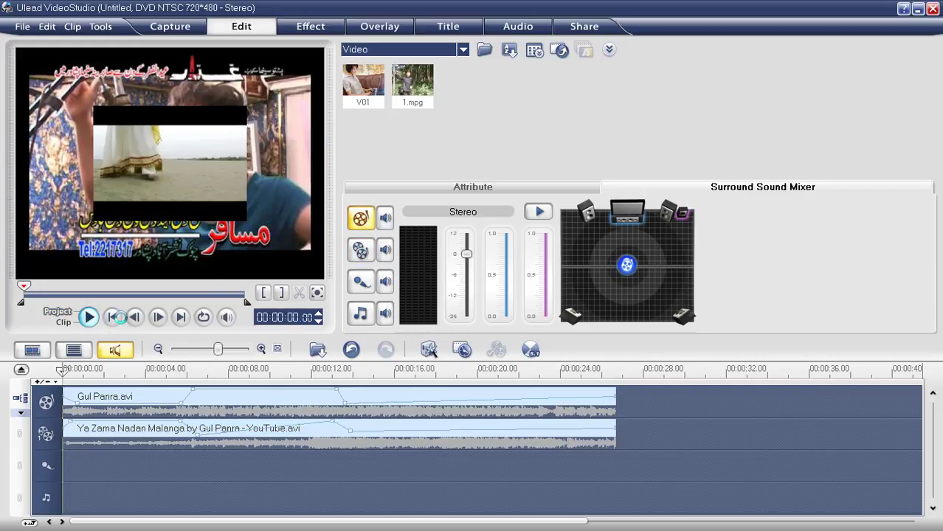
key("space")
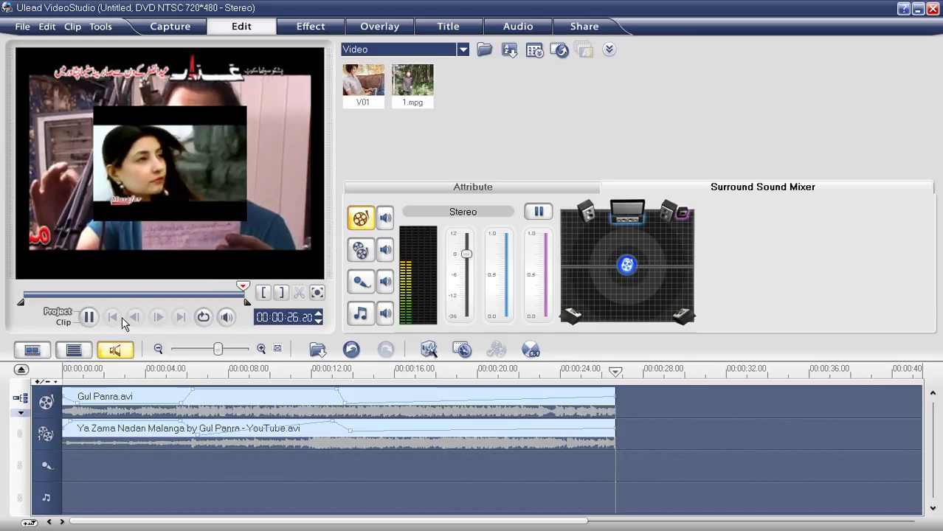
left_click(135, 396)
key("space")
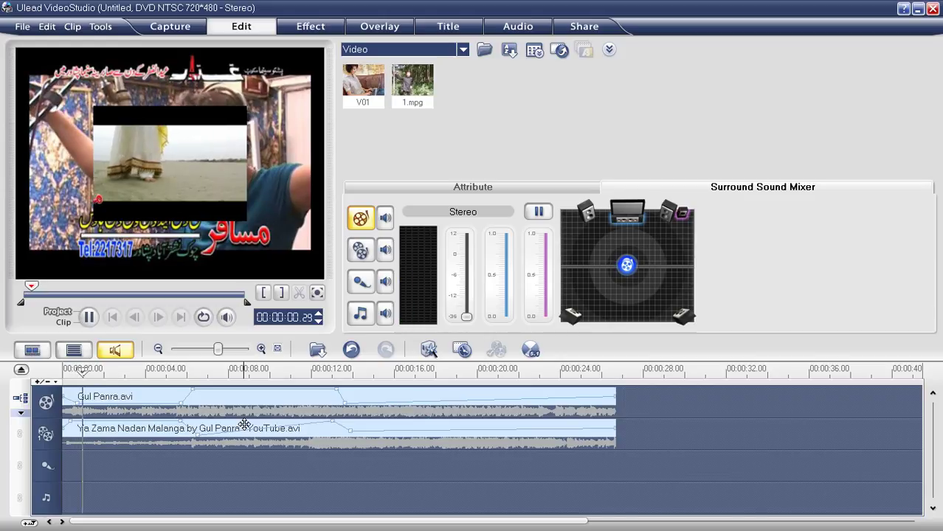
key("space")
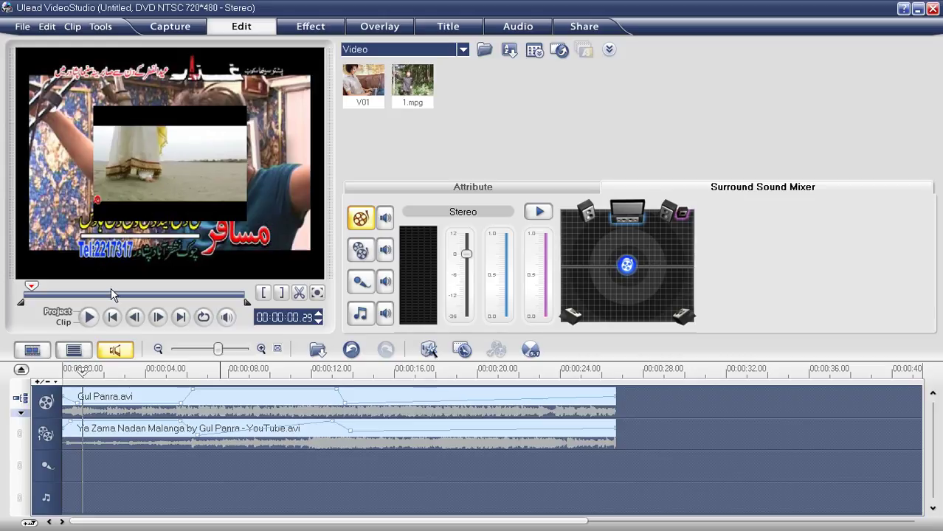
Return to the timeline view and delete both the overlay clip and the Gul Panra clip.
left_click(74, 351)
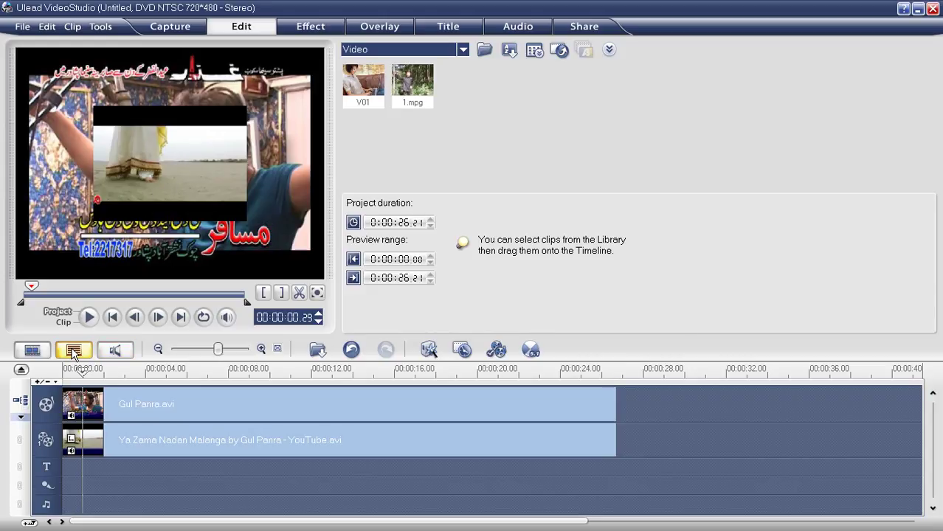
left_click(184, 439)
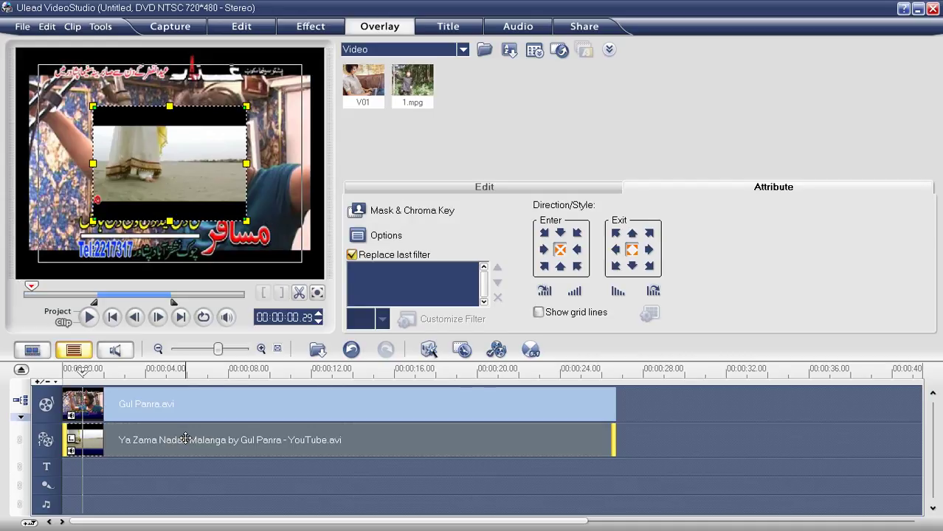
key("Delete")
left_click(193, 404)
key("Delete")
Insert the Gul Panra video from the Desktop onto the empty video track.
left_click(318, 350)
left_click(349, 369)
scroll(627, 306, "down", 10)
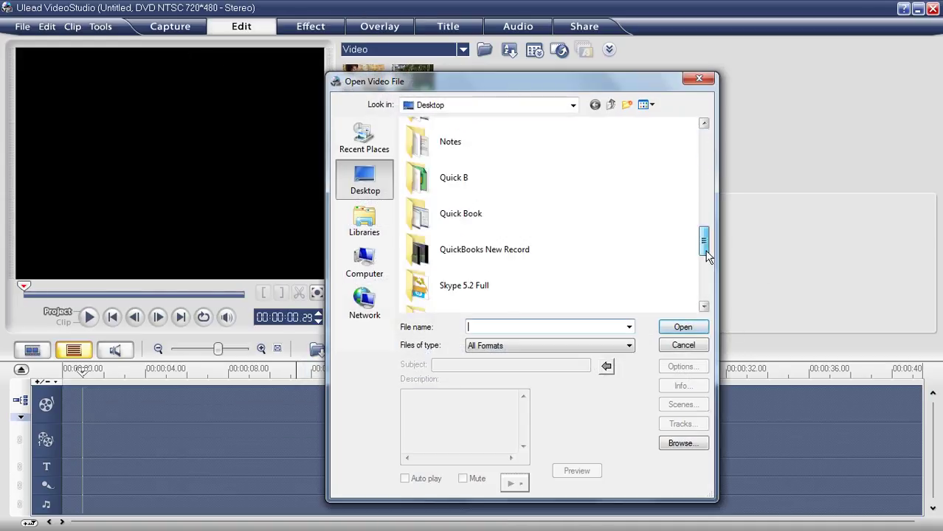
double_click(458, 257)
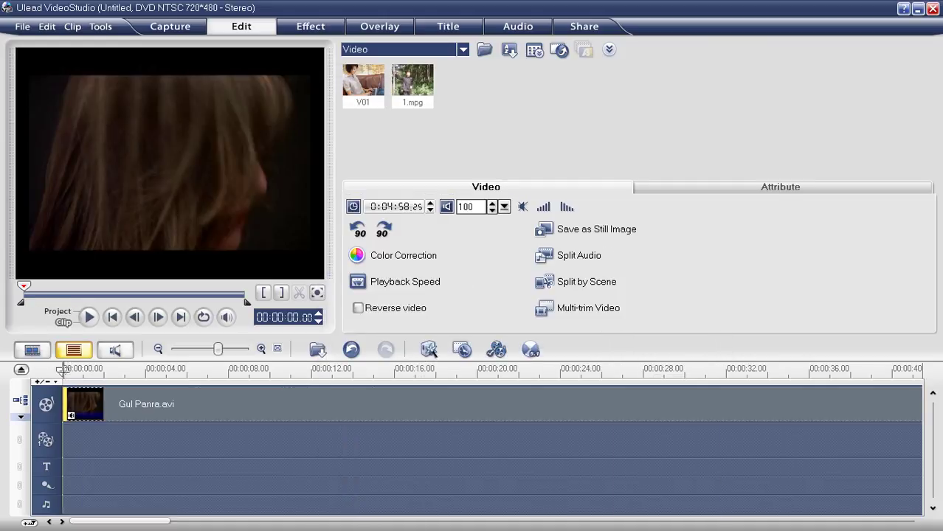
Split the Gul Panra clip at 00:00:23.05 and delete everything after the cut.
left_click(423, 369)
left_click(543, 369)
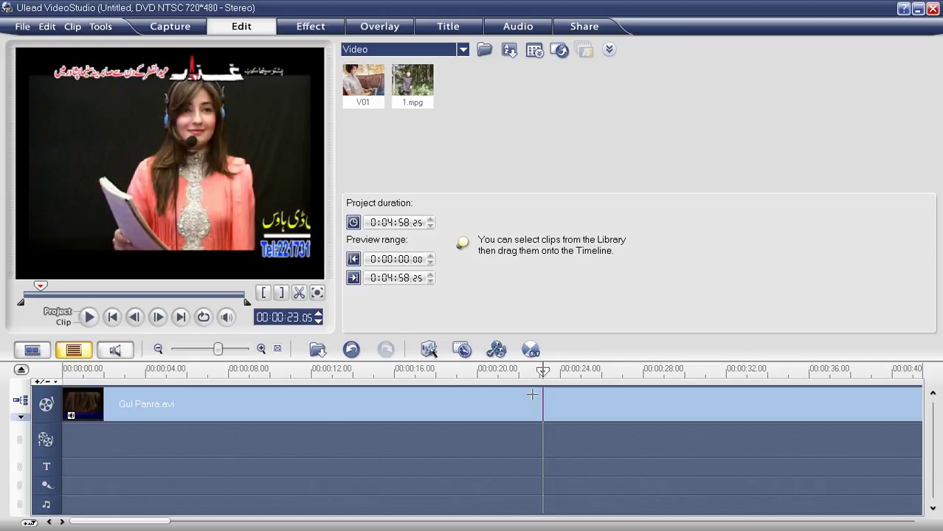
left_click(299, 294)
key("Delete")
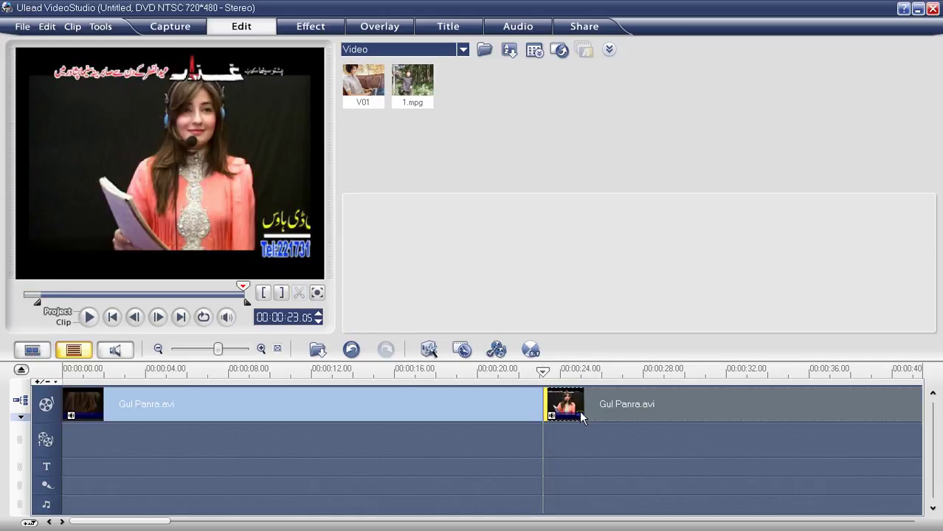
Insert the Desktop video "Ya Zama Nadan Malanga by Gul Panra - YouTube" at the start of the overlay track.
left_click(317, 349)
left_click(348, 367)
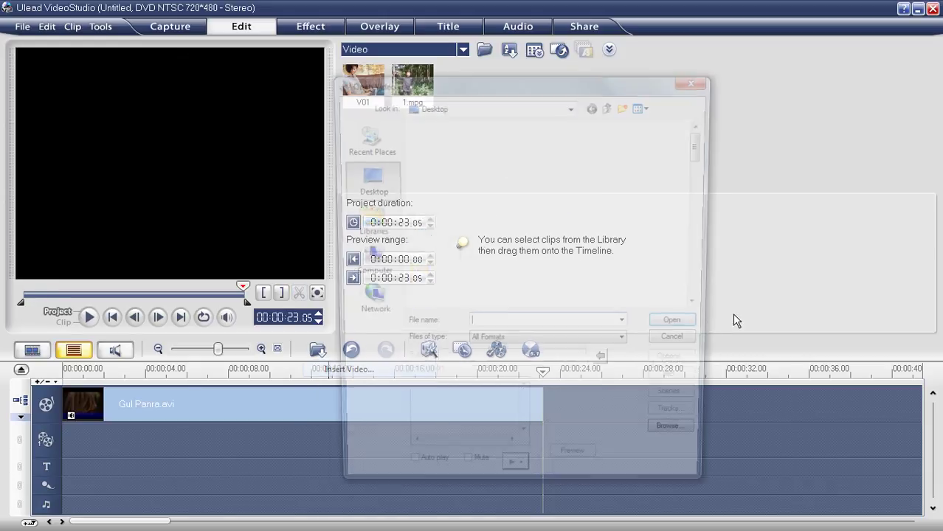
scroll(701, 152, "down", 1)
left_click_drag(704, 155, 703, 288)
left_click(509, 299)
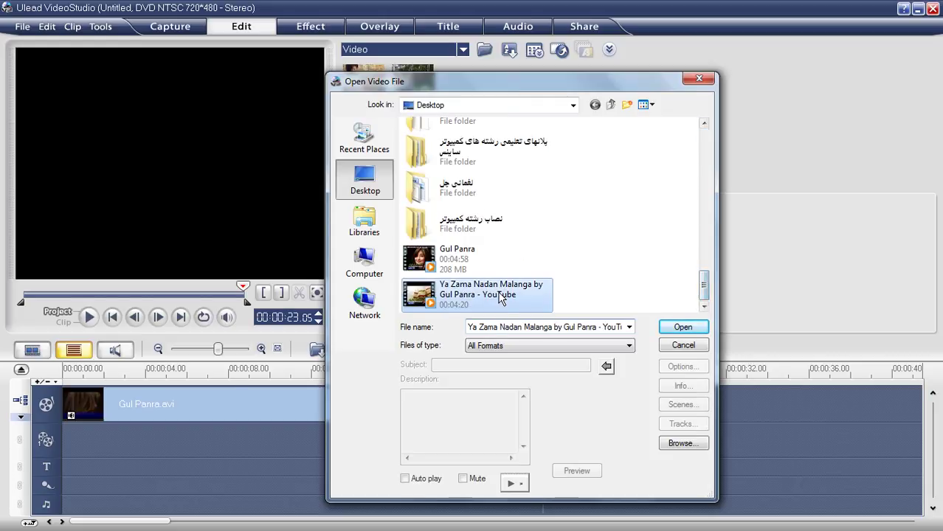
left_click(509, 299)
key("Return")
key("Return")
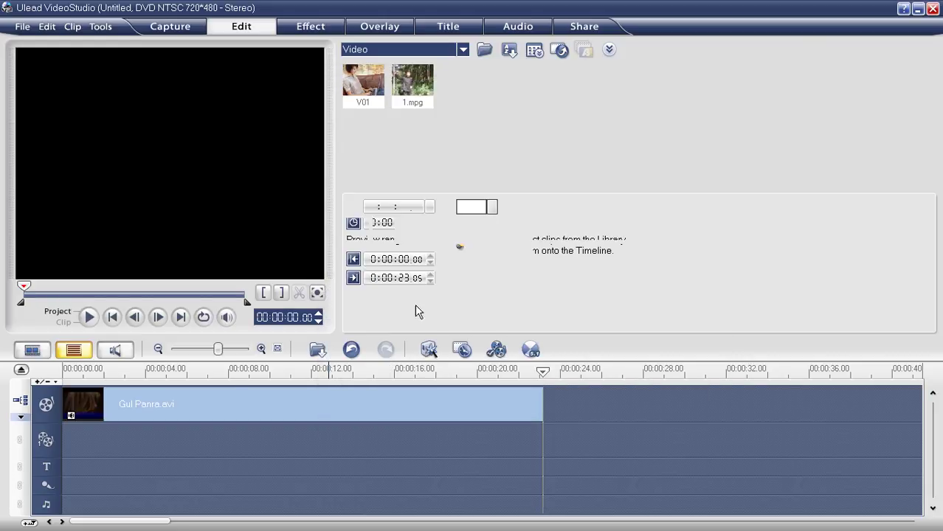
left_click(64, 446)
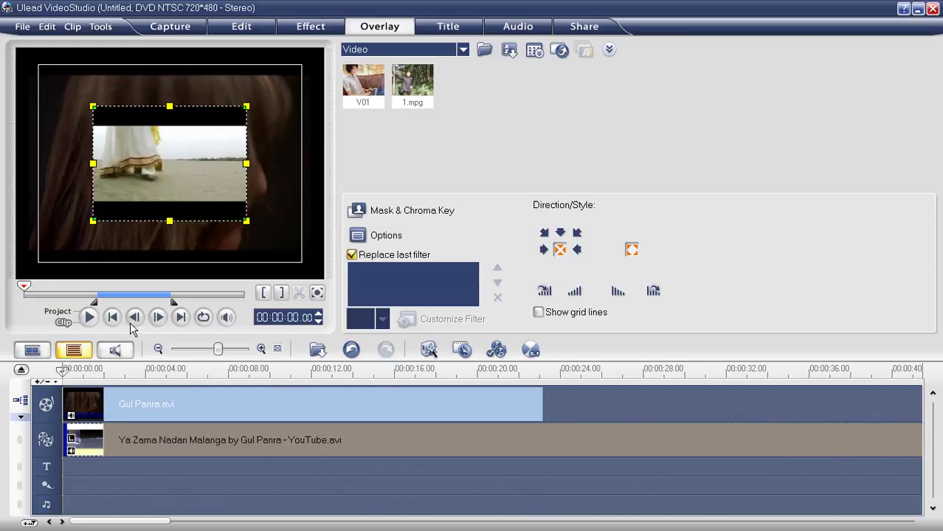
Split the overlay clip at 00:00:23.06, level with the end of the Gul Panra clip, and delete everything after the cut.
left_click(61, 376)
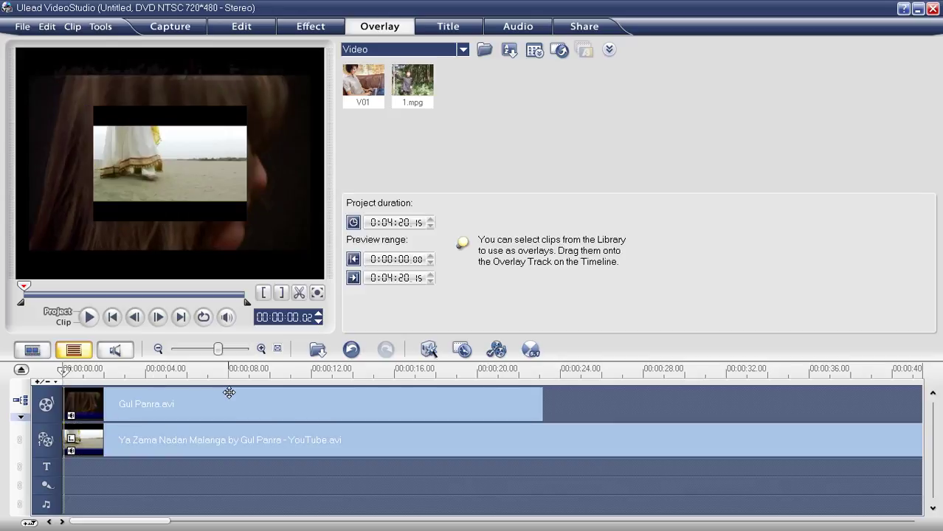
left_click_drag(64, 372, 544, 371)
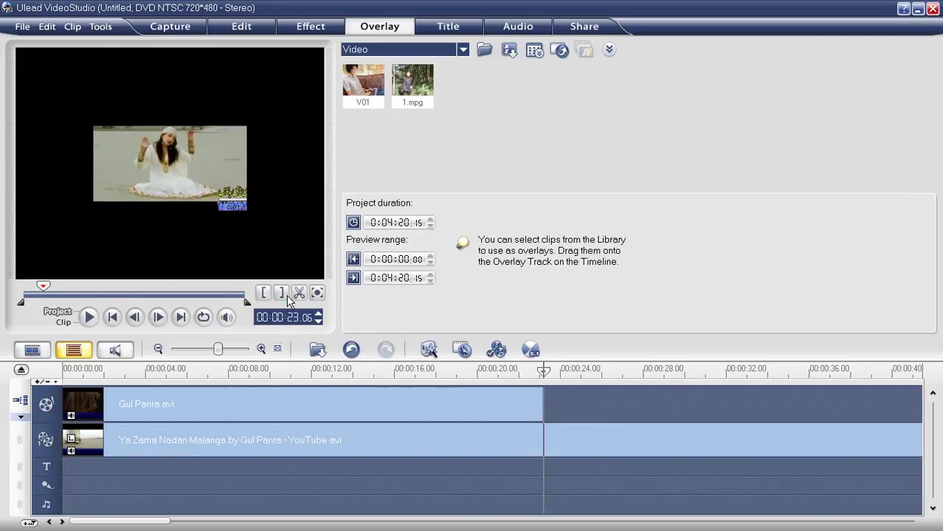
left_click(317, 294)
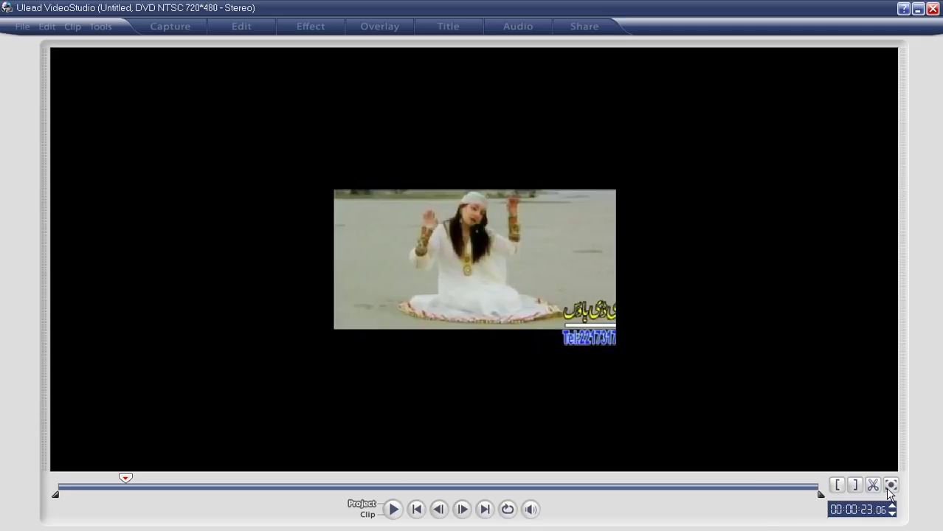
key("Escape")
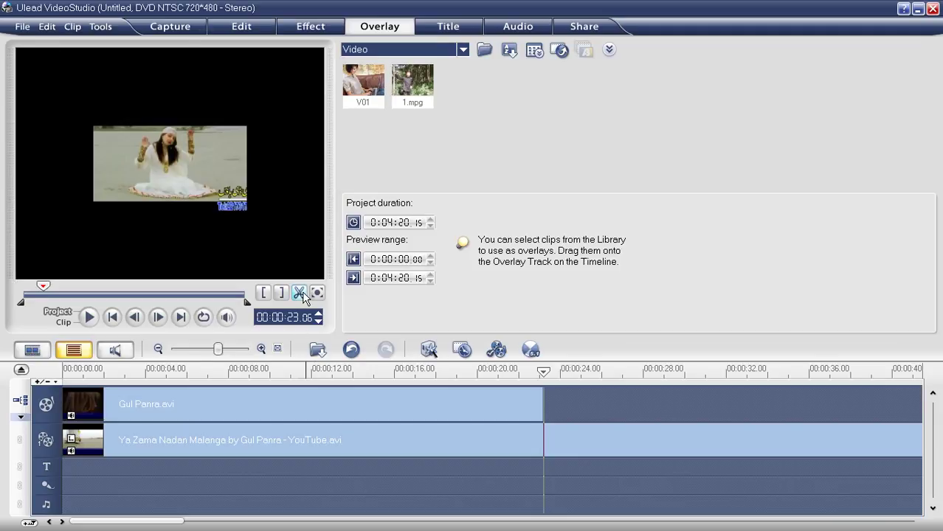
left_click(300, 293)
left_click(576, 438)
key("Delete")
Move the overlay clip's picture to the upper-left corner of the frame and enlarge it to fill the whole frame.
left_click(277, 411)
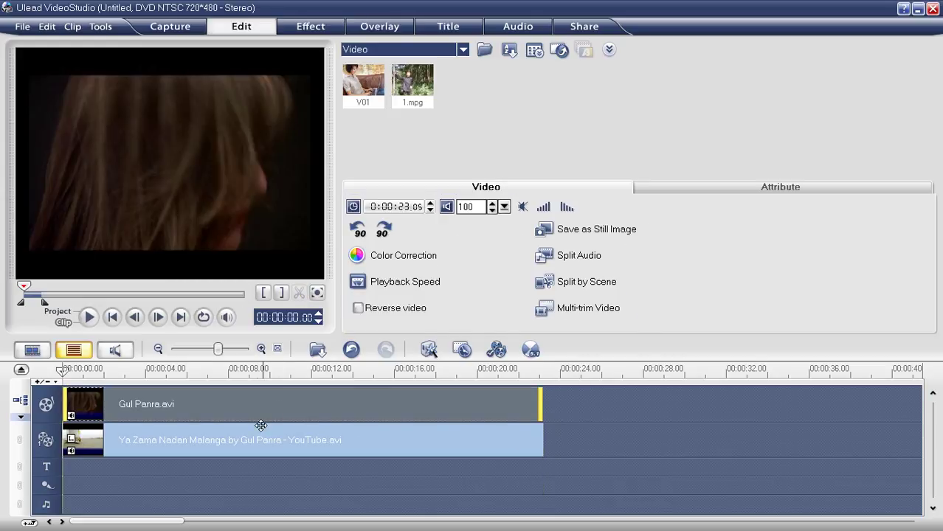
left_click(252, 435)
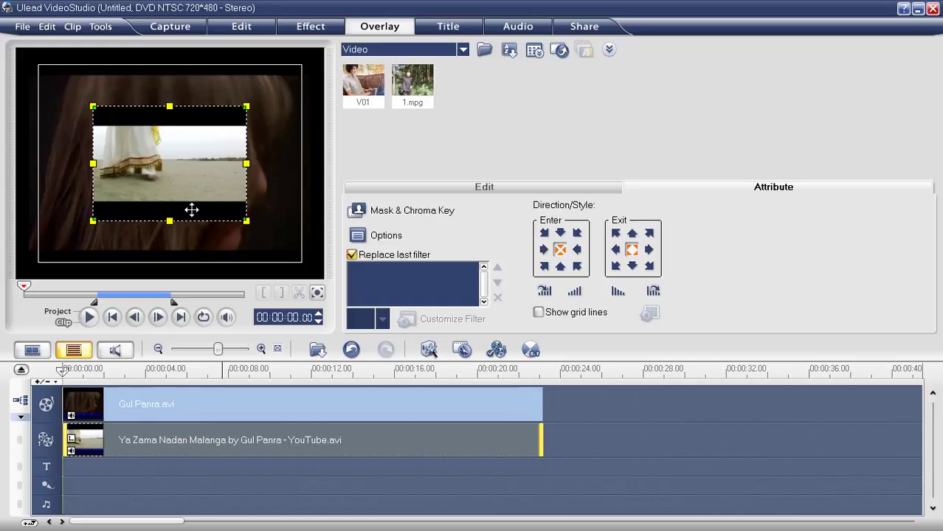
left_click_drag(236, 131, 150, 84)
left_click_drag(166, 156, 42, 96)
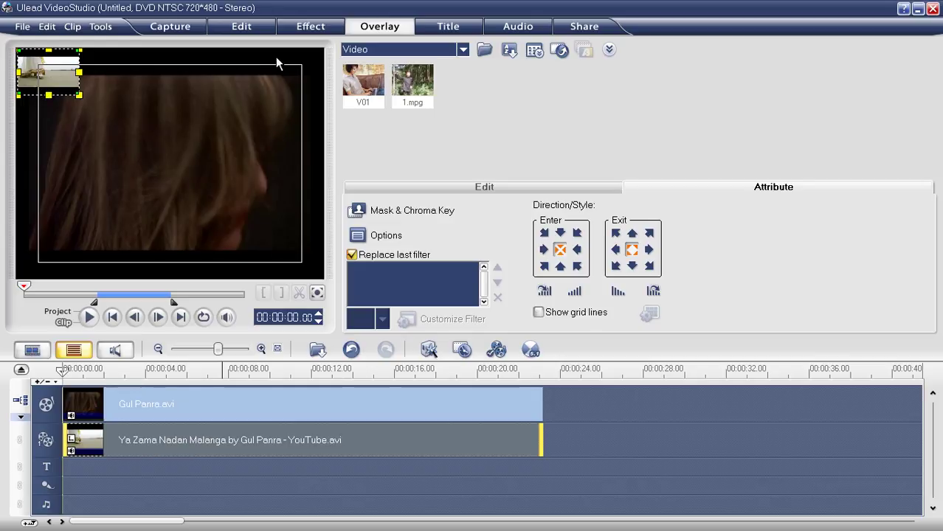
left_click_drag(81, 96, 328, 256)
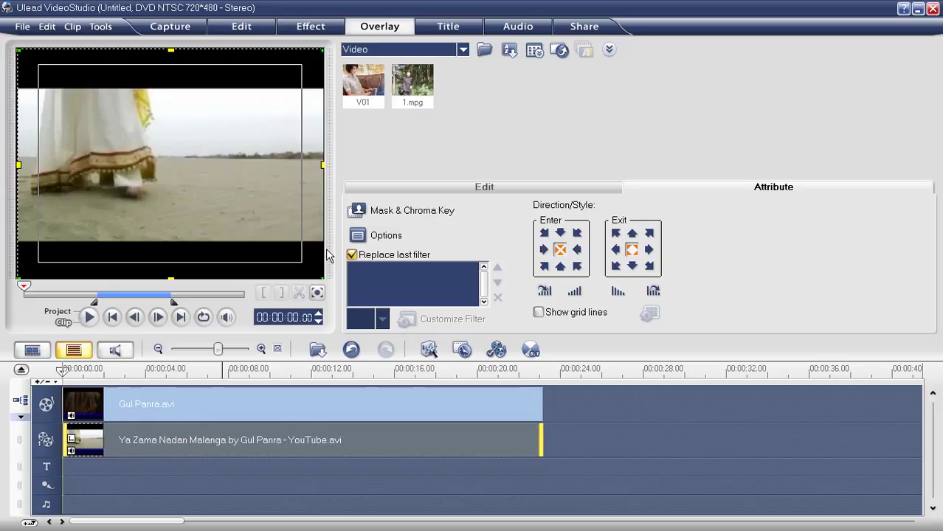
Set the overlay clip's transparency to 67 in the Mask & Chroma Key options.
left_click(383, 219)
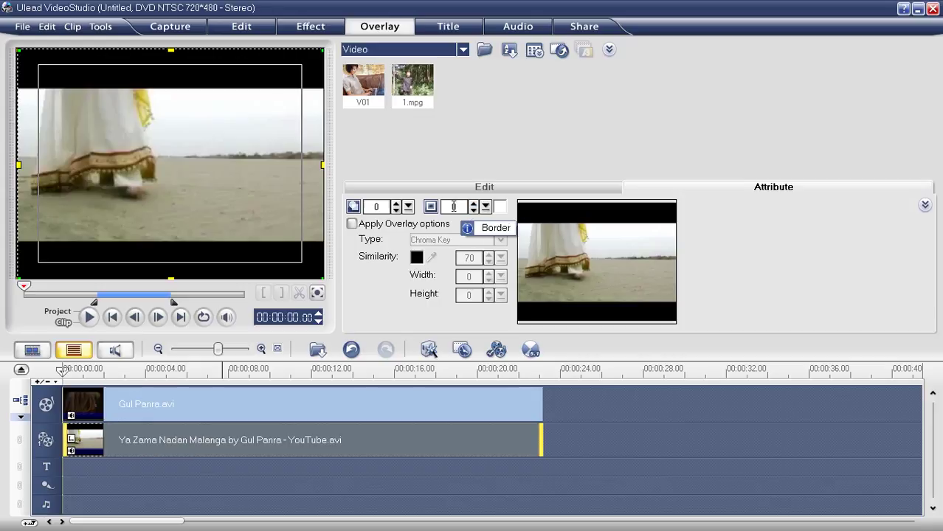
left_click(412, 209)
left_click_drag(434, 221, 459, 224)
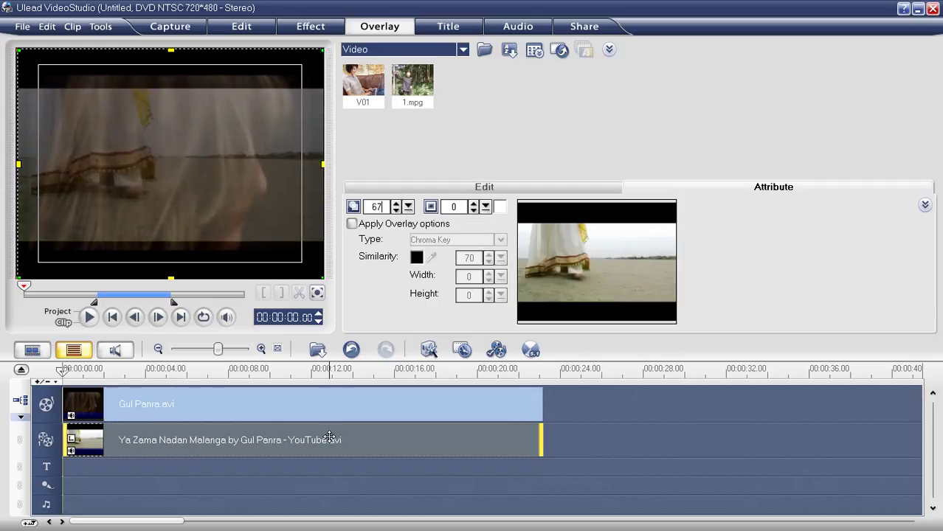
Split the audio from the Gul Panra clip, delete the separated audio, and play back the project.
left_click(331, 406)
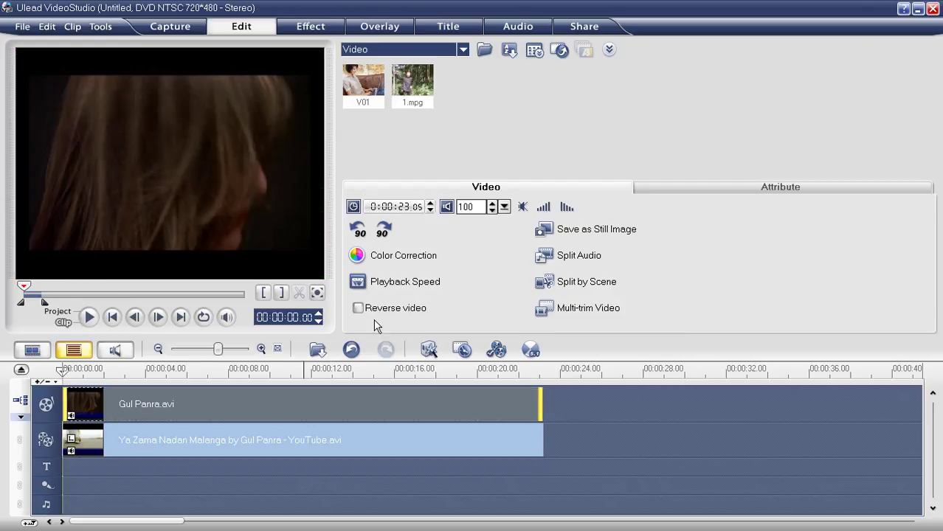
left_click(546, 255)
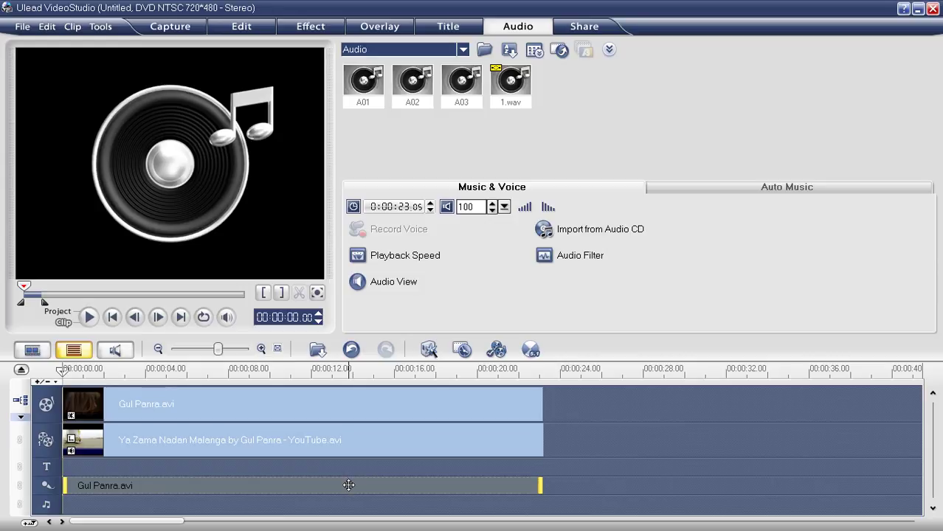
key("Delete")
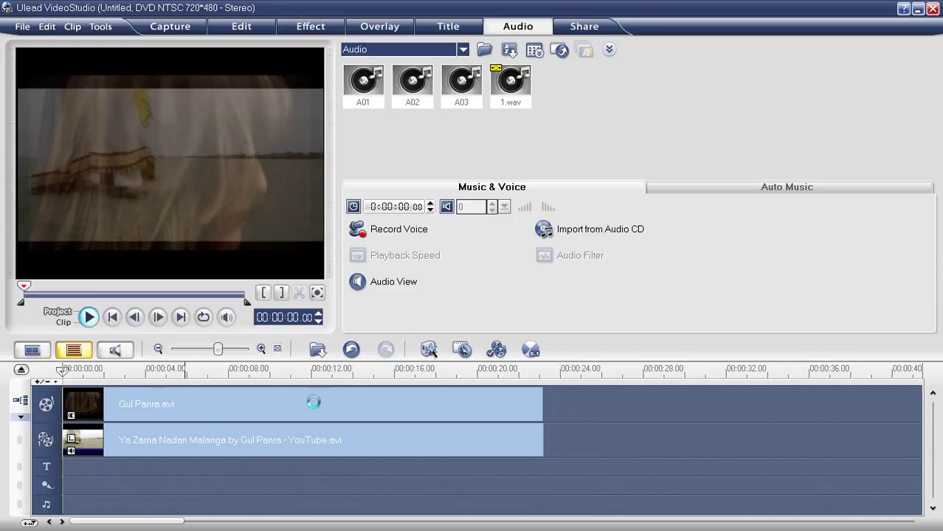
key("space")
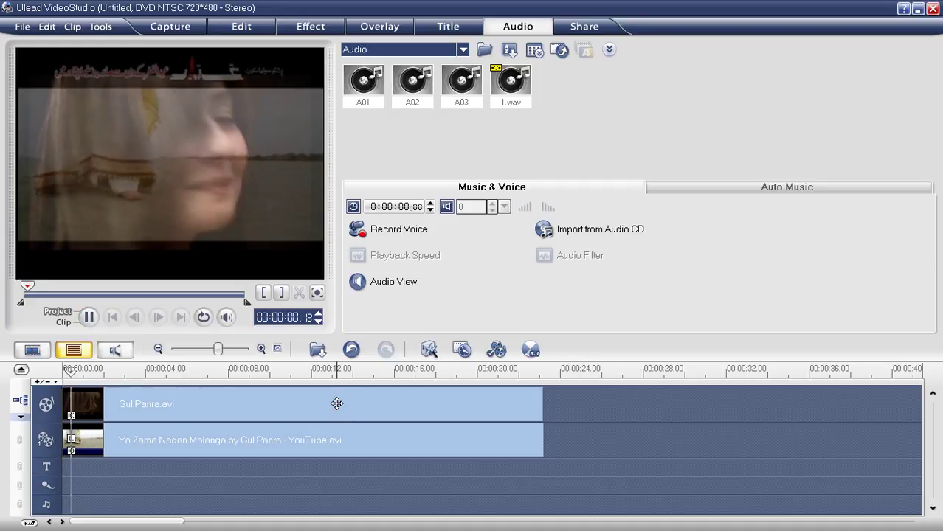